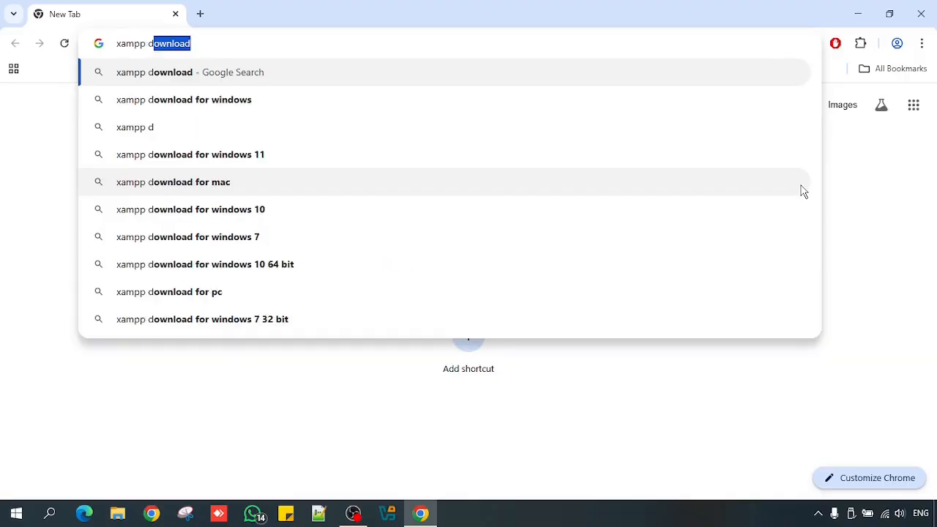
Step: Search the web for "xampp download" and open the Apache Friends Download XAMPP page
{"action": "type", "text": "d"}
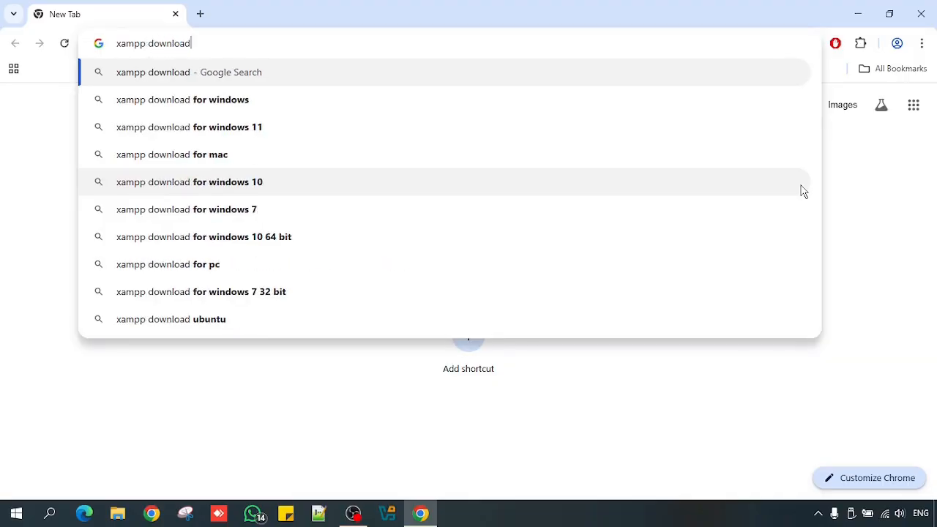
{"action": "key", "text": "Return"}
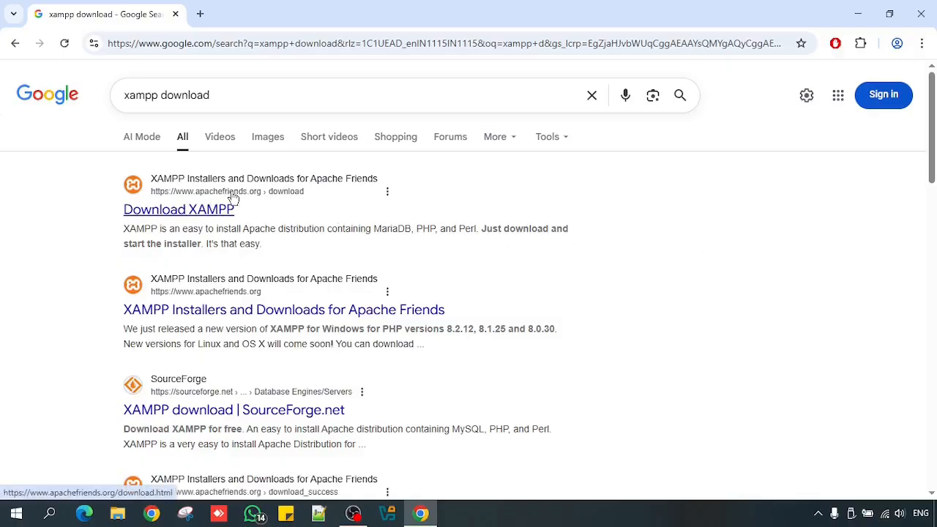
{"action": "left_click", "coordinate": [176, 215]}
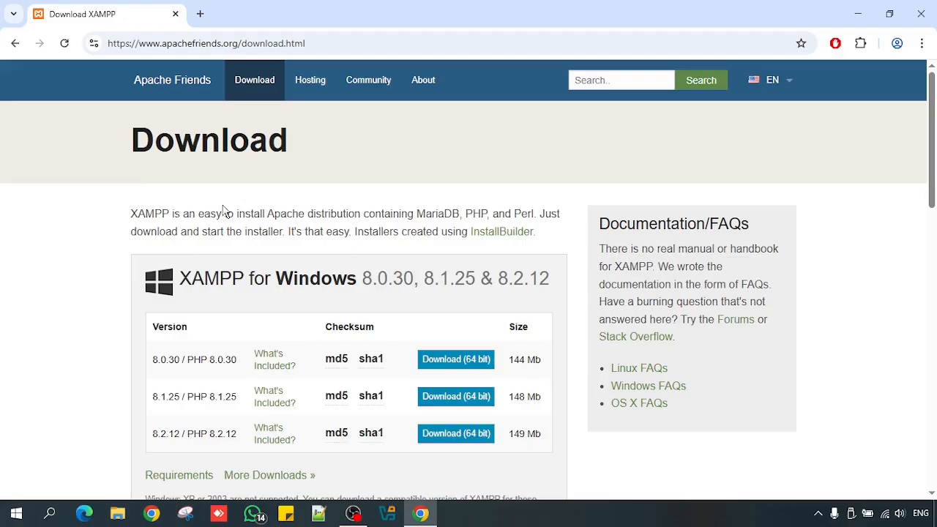
Step: Download the 64-bit Windows installer for XAMPP 8.2.12 / PHP 8.2.12 and switch to its SourceForge download page
{"action": "scroll", "coordinate": [198, 185], "scroll_direction": "down", "scroll_amount": 1}
{"action": "scroll", "coordinate": [198, 185], "scroll_direction": "down", "scroll_amount": 1}
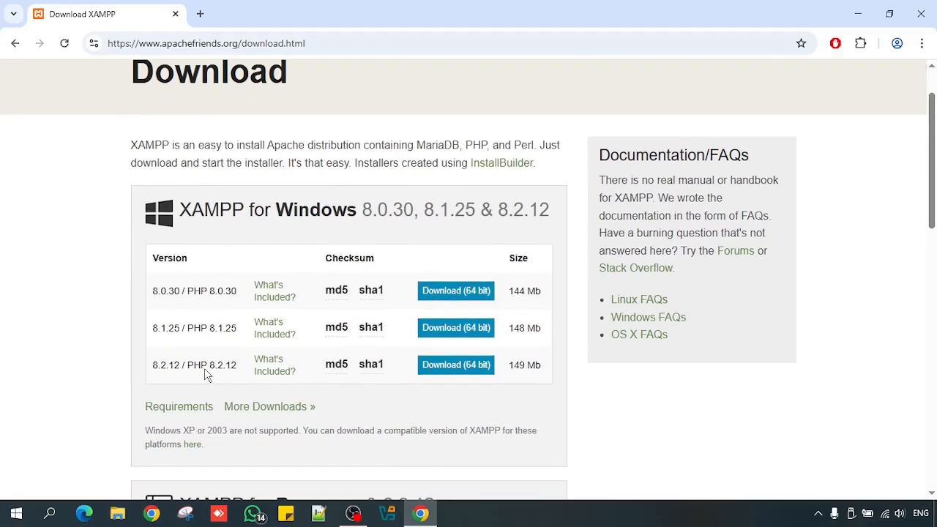
{"action": "left_click", "coordinate": [463, 372]}
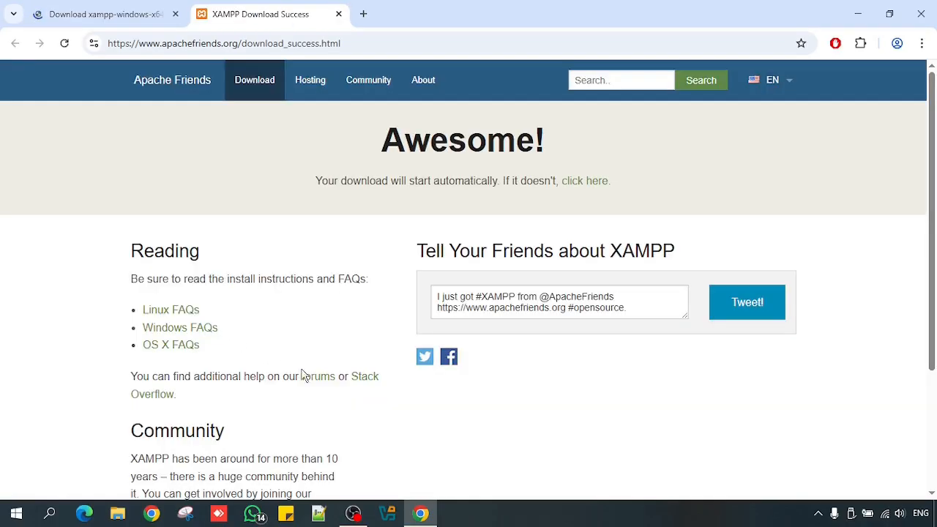
{"action": "left_click", "coordinate": [77, 19]}
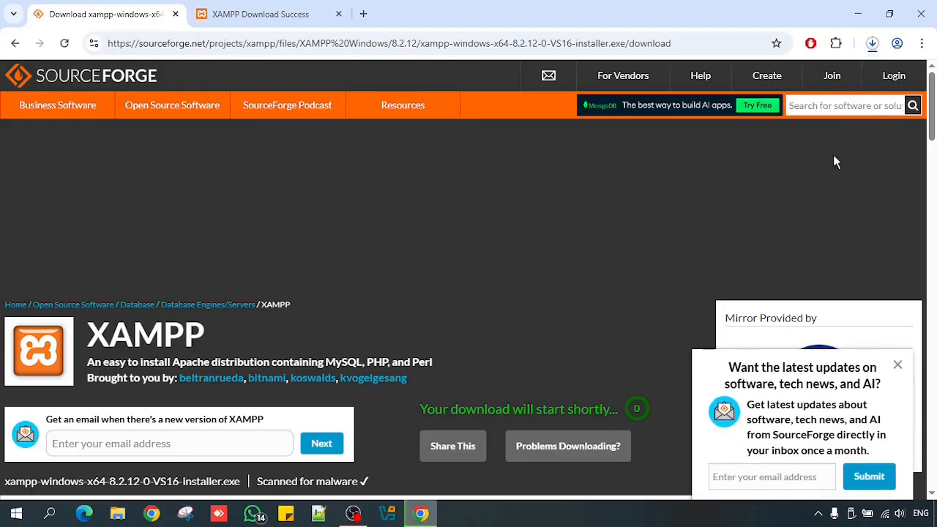
Step: Run the downloaded xampp-windows-x64-8.2.12-0-VS16-installer from the Downloads folder and acknowledge the User Account Control warning
{"action": "left_click", "coordinate": [873, 44]}
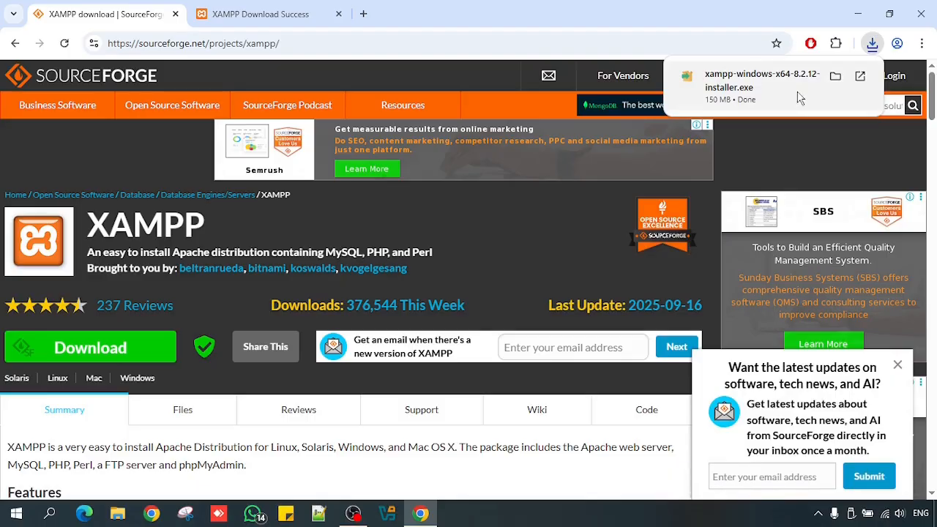
{"action": "left_click", "coordinate": [835, 76]}
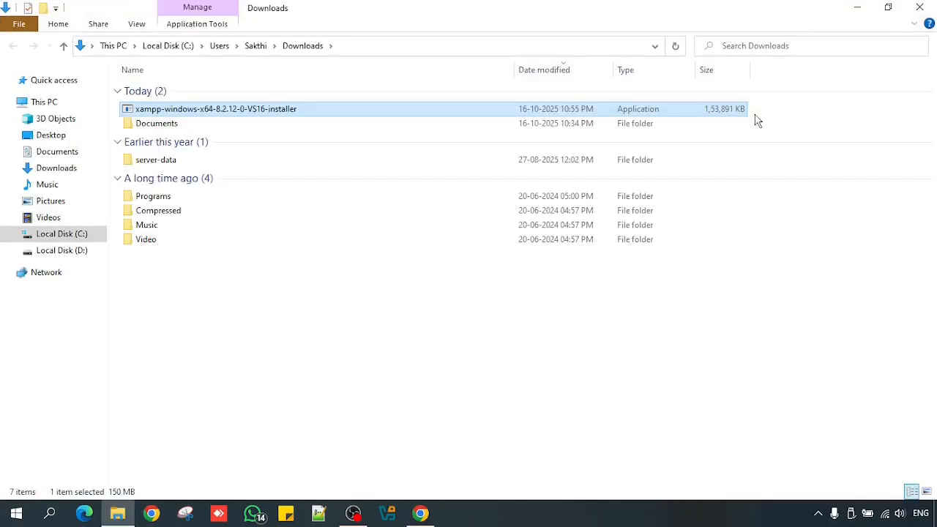
{"action": "double_click", "coordinate": [198, 111]}
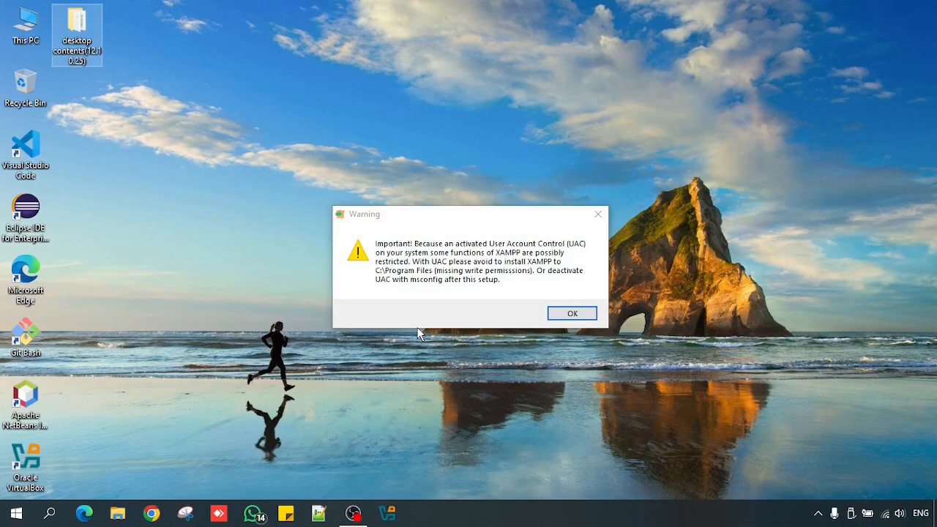
{"action": "left_click", "coordinate": [571, 314]}
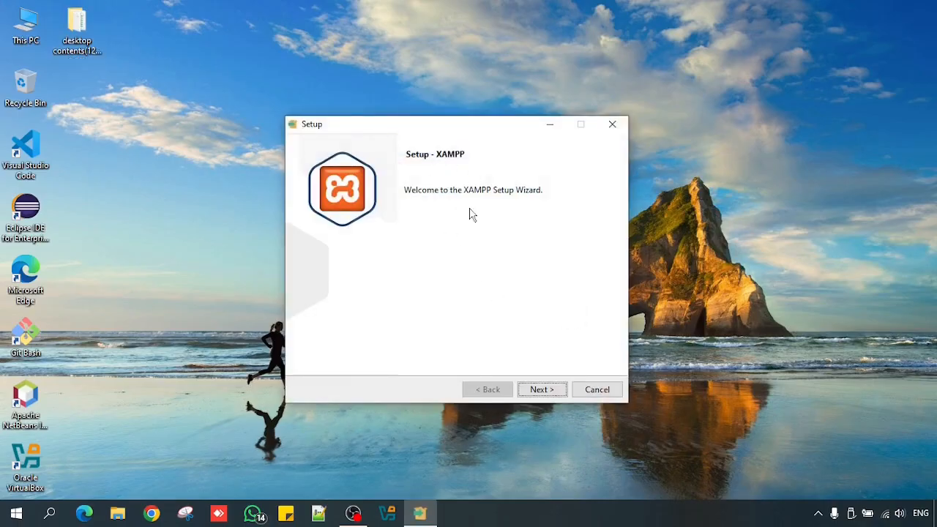
Step: Review the XAMPP components in the setup wizard and continue with all of them selected
{"action": "left_click", "coordinate": [548, 390]}
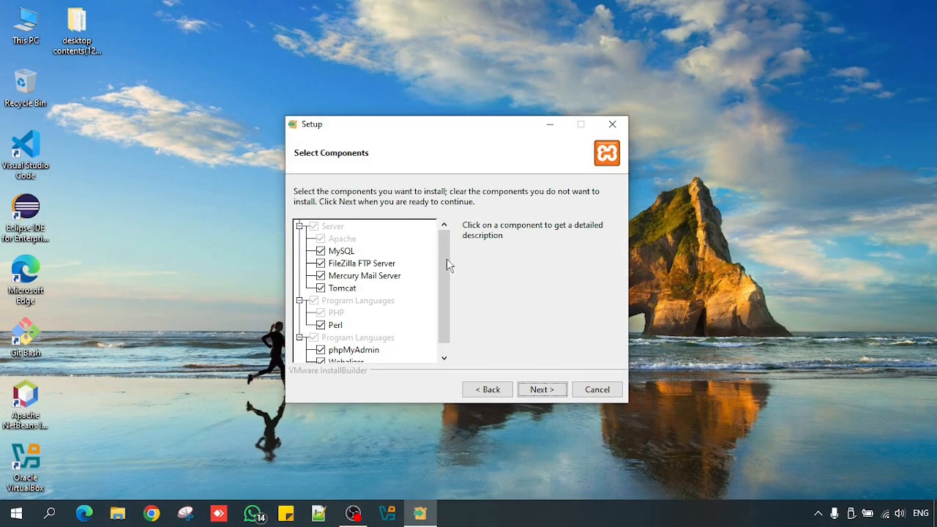
{"action": "mouse_move", "coordinate": [446, 260]}
{"action": "left_mouse_down"}
{"action": "mouse_move", "coordinate": [444, 290]}
{"action": "mouse_move", "coordinate": [446, 256]}
{"action": "left_mouse_up"}
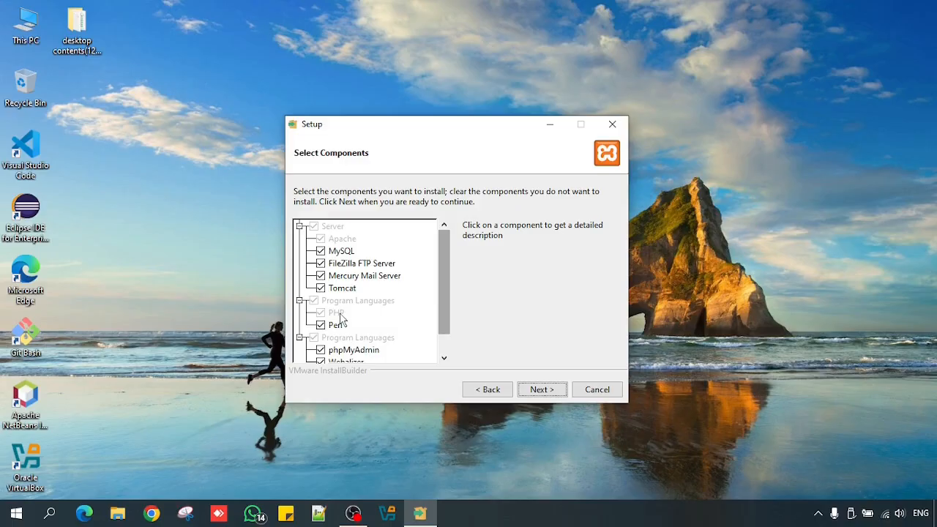
{"action": "left_click_drag", "start_coordinate": [444, 309], "coordinate": [446, 325]}
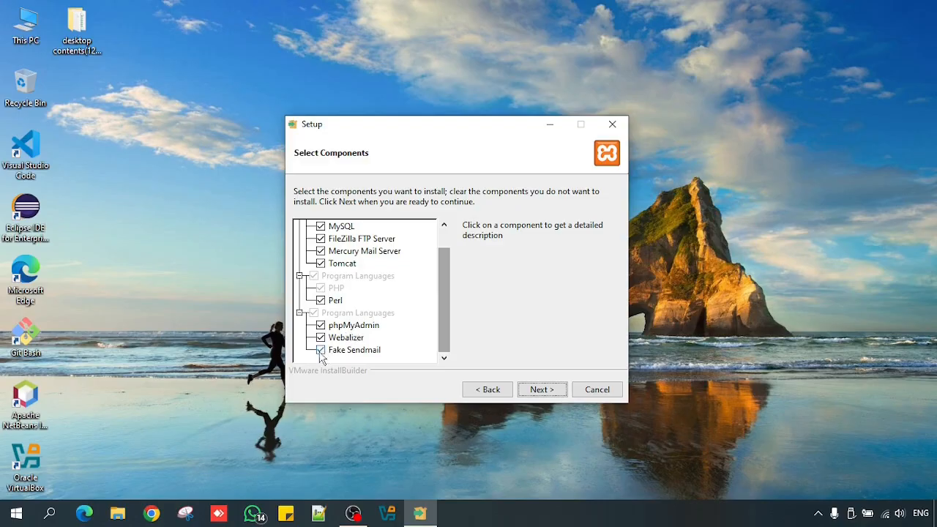
{"action": "left_click", "coordinate": [542, 390]}
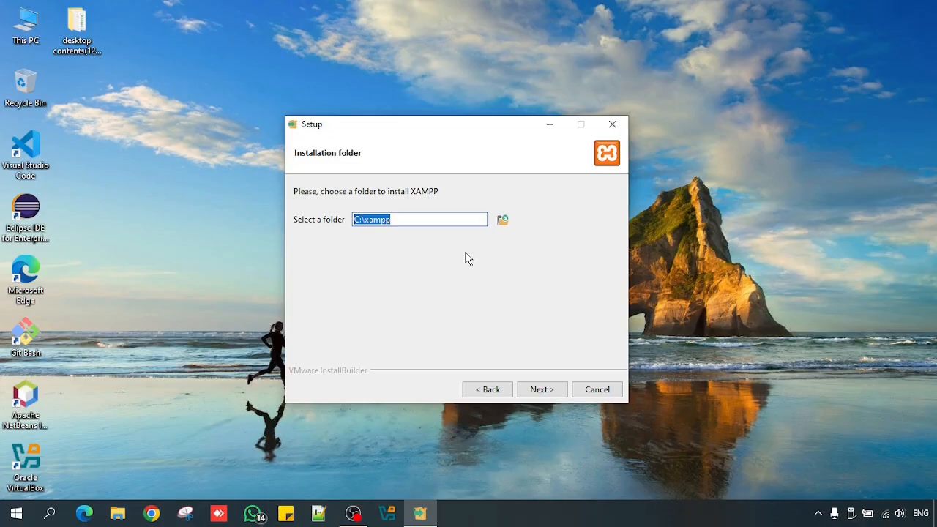
Step: Install XAMPP to C:\xampp with English as the language, and finish setup with the Control Panel set to start
{"action": "left_click", "coordinate": [542, 389]}
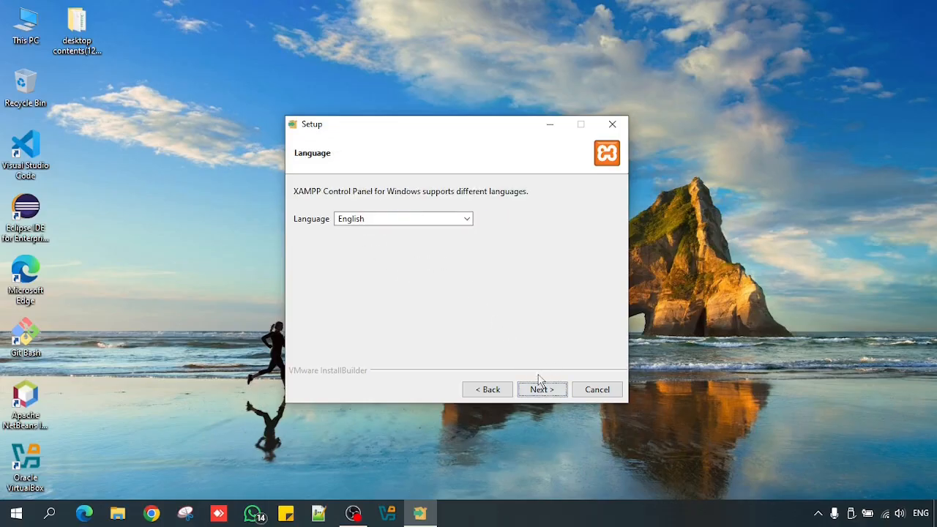
{"action": "left_click", "coordinate": [545, 393]}
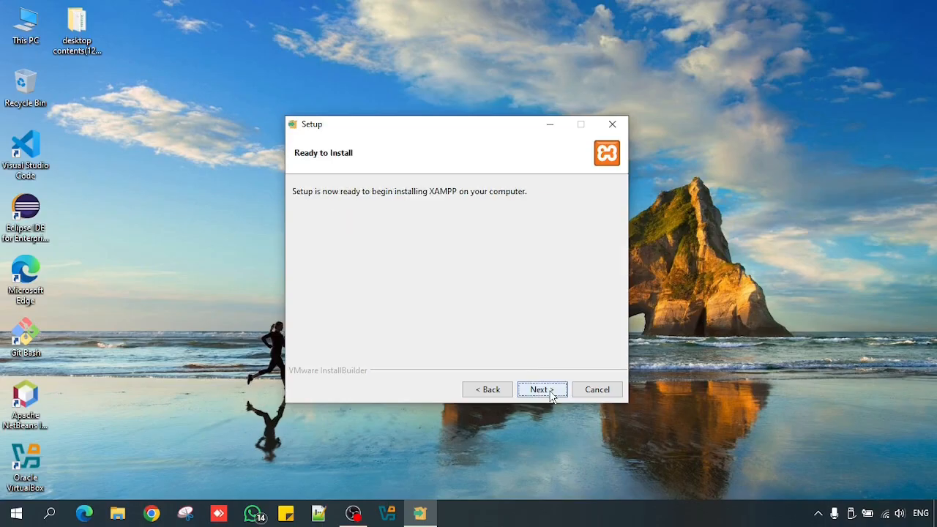
{"action": "left_click", "coordinate": [549, 392]}
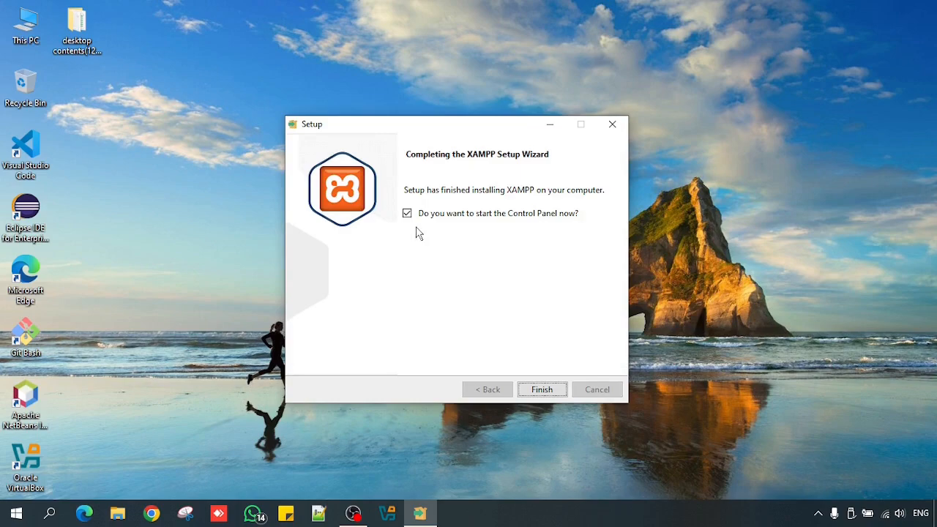
{"action": "left_click", "coordinate": [542, 390]}
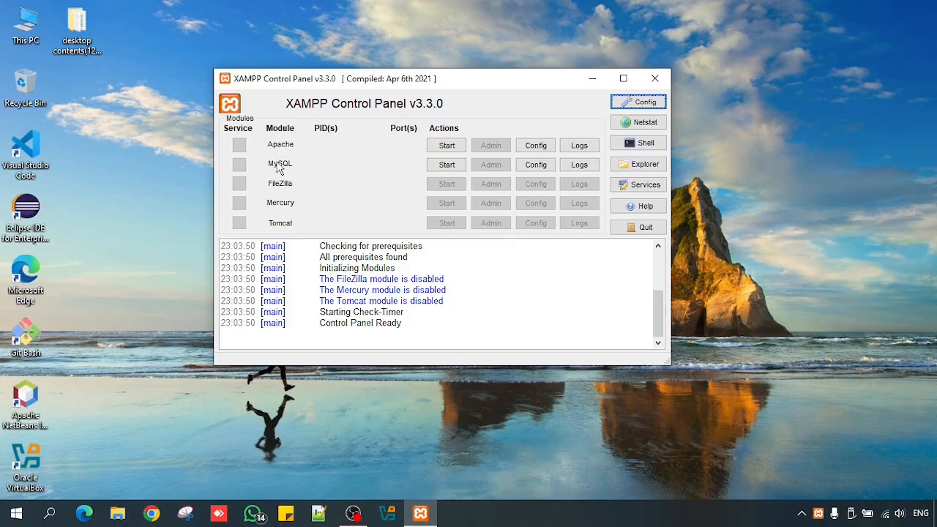
Step: Start the Apache and MySQL modules in the XAMPP Control Panel
{"action": "left_click", "coordinate": [447, 147]}
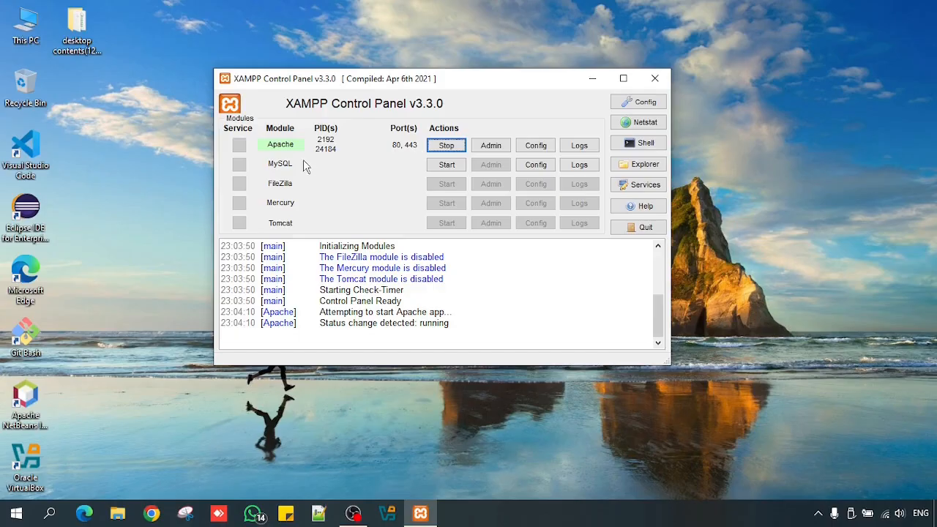
{"action": "left_click", "coordinate": [442, 170]}
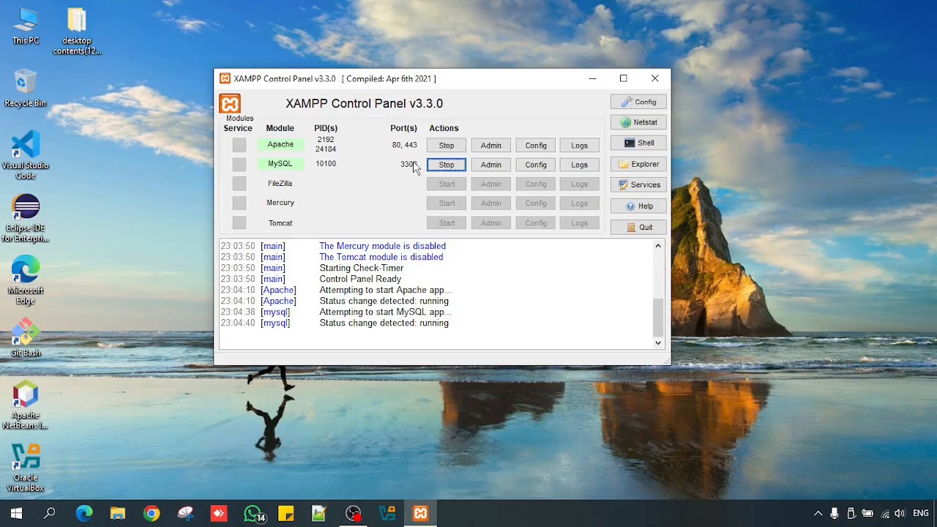
Step: Switch to Chrome, load localhost to check the XAMPP dashboard, and open phpMyAdmin from it
{"action": "left_click", "coordinate": [153, 514]}
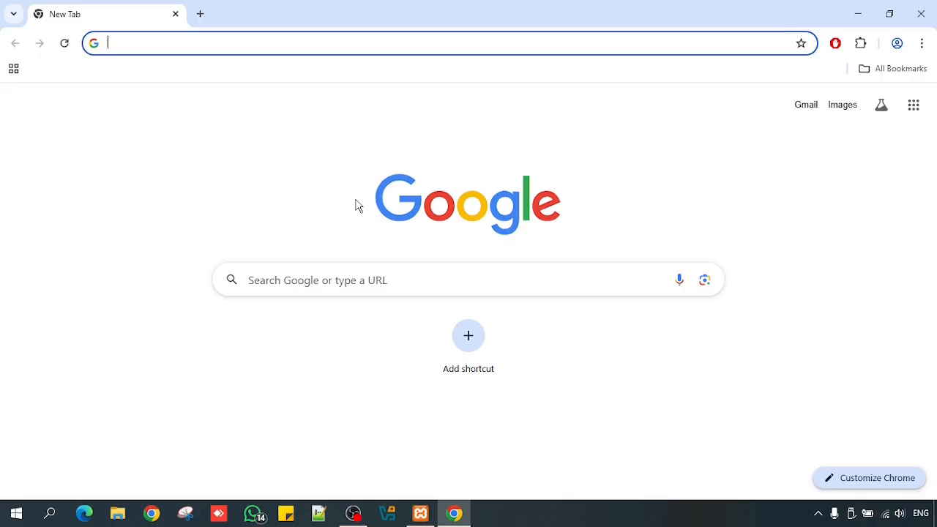
{"action": "type", "text": "localho"}
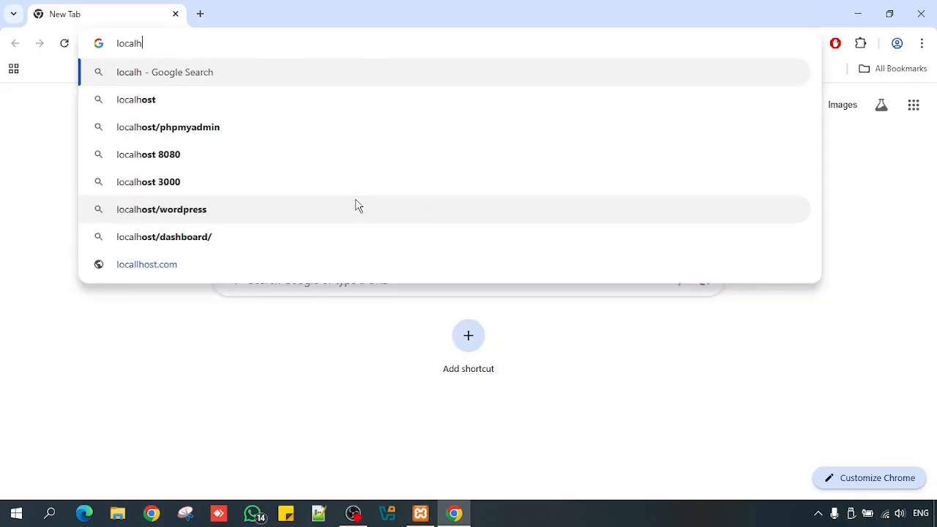
{"action": "type", "text": "st"}
{"action": "key", "text": "Return"}
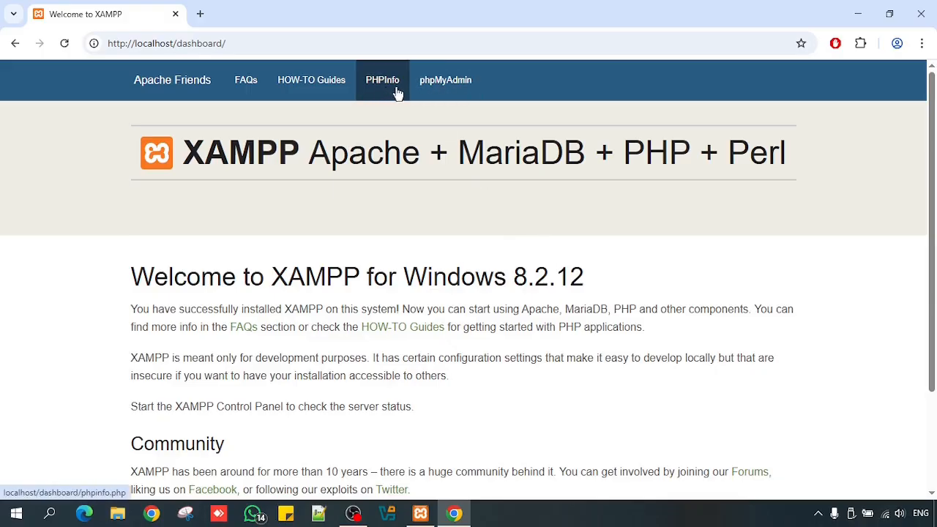
{"action": "left_click", "coordinate": [447, 89]}
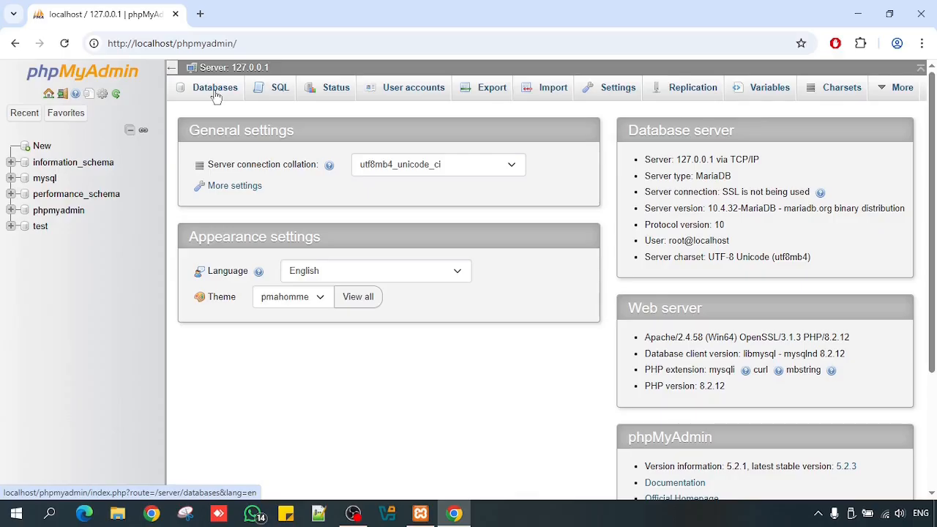
Step: Search for "w3schools php" in a new browser tab and open the W3Schools PHP Tutorial
{"action": "key", "text": "ctrl+t"}
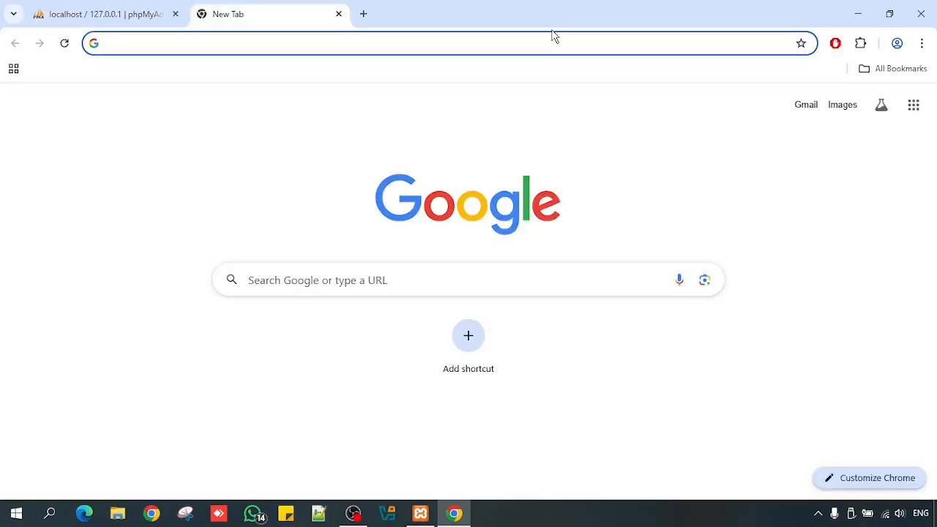
{"action": "type", "text": "w3sc"}
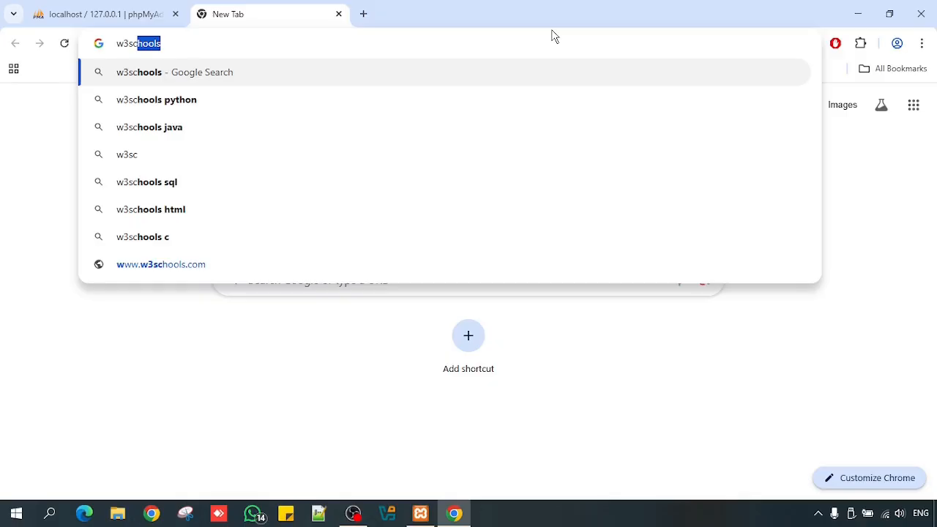
{"action": "type", "text": "hools"}
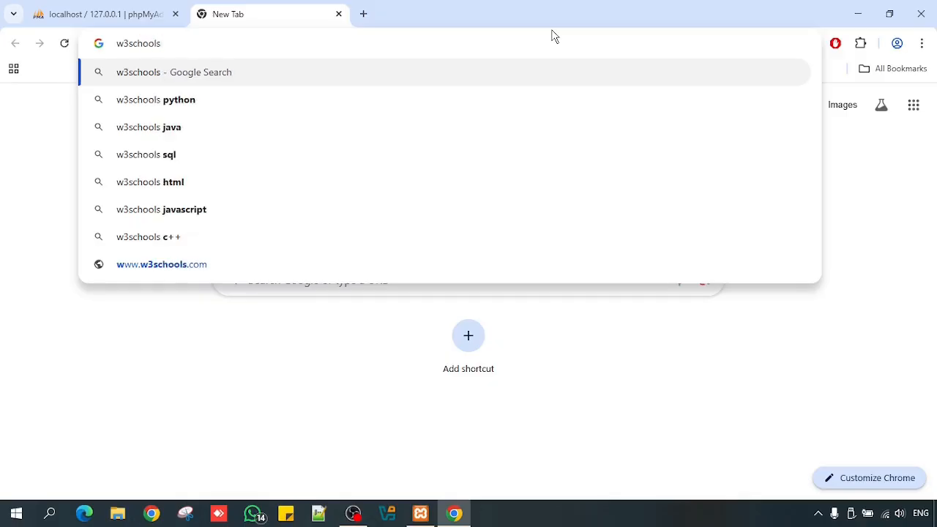
{"action": "type", "text": " php"}
{"action": "key", "text": "Return"}
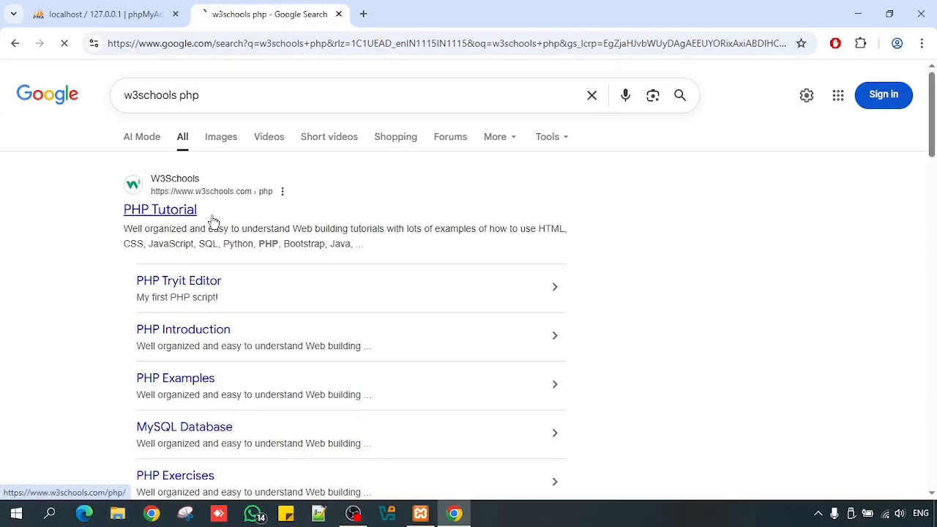
{"action": "left_click", "coordinate": [197, 210]}
Step: Copy the complete "My first PHP script!" example code from the PHP Tutorial page
{"action": "scroll", "coordinate": [351, 278], "scroll_direction": "down", "scroll_amount": 5}
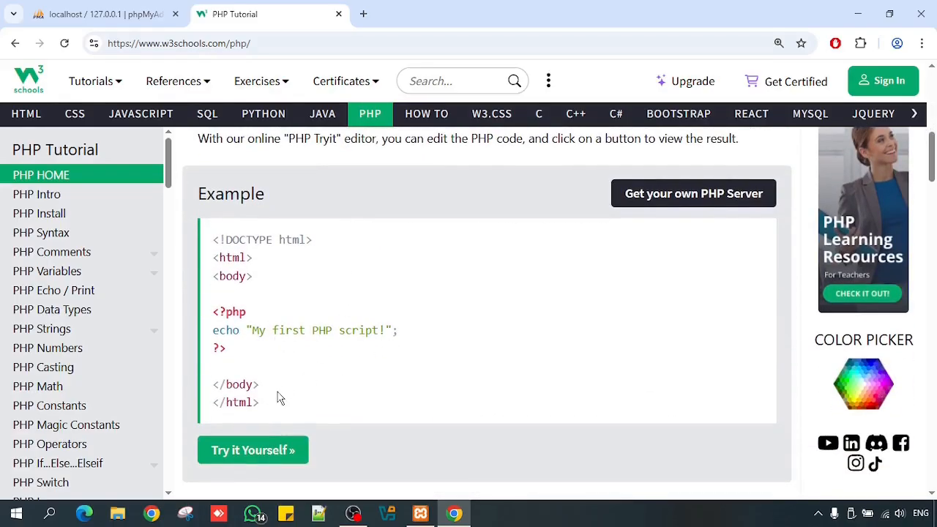
{"action": "left_click_drag", "start_coordinate": [266, 408], "coordinate": [205, 241]}
{"action": "key", "text": "ctrl+c"}
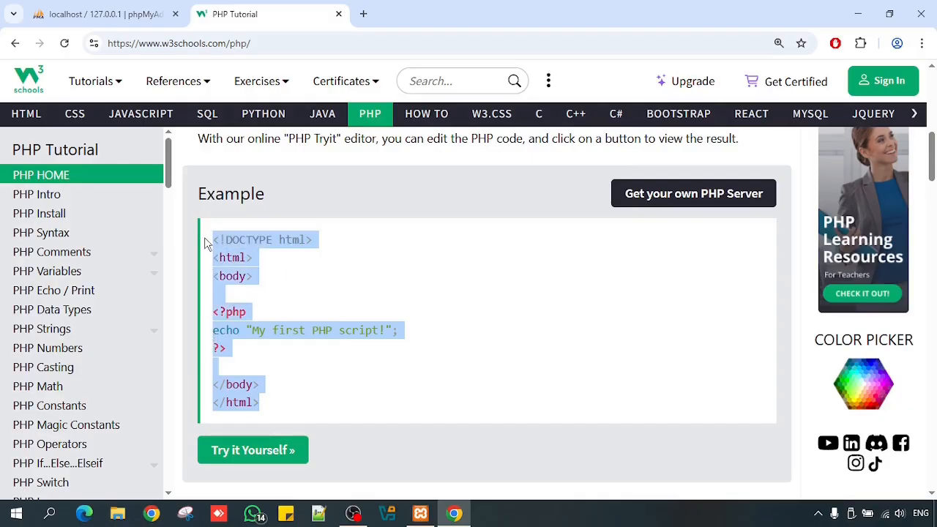
Step: Switch to the XAMPP Control Panel, minimize the browser, and open the htdocs folder inside the XAMPP installation directory
{"action": "key", "text": "alt+Tab"}
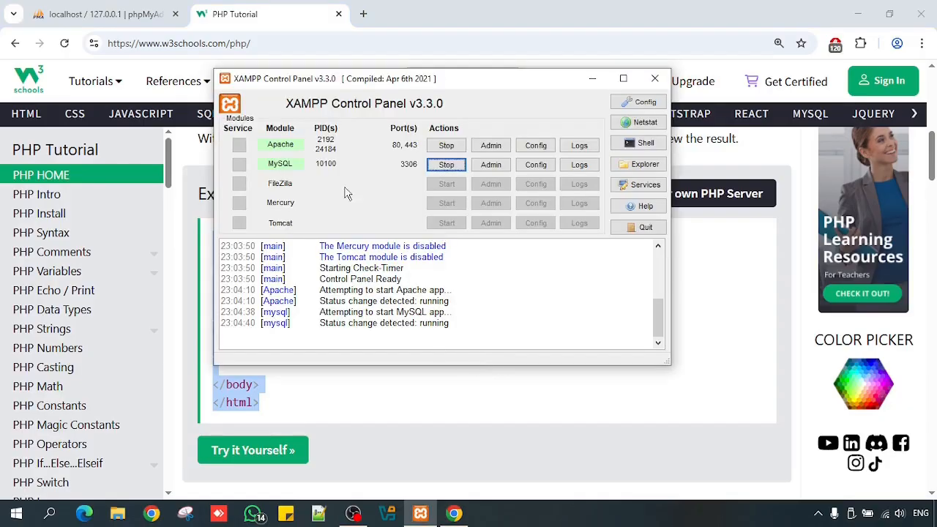
{"action": "left_click", "coordinate": [858, 13]}
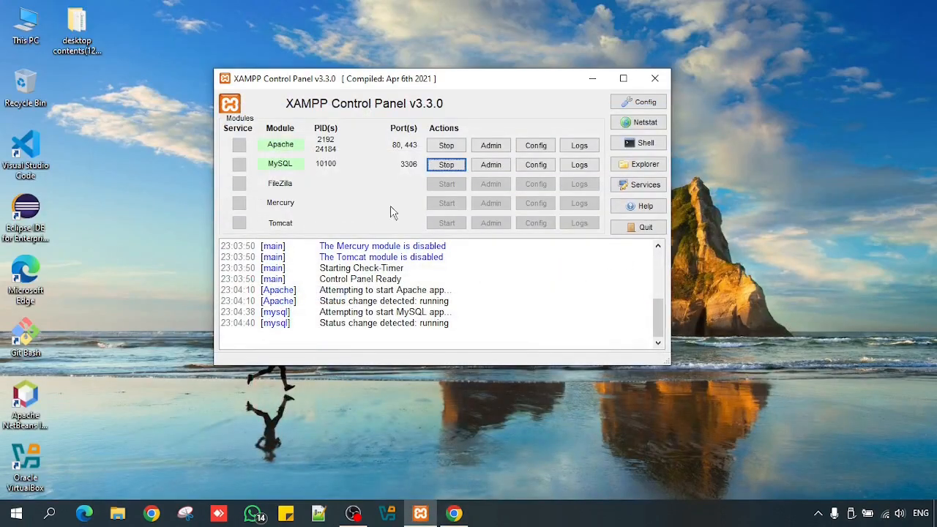
{"action": "left_click", "coordinate": [634, 167]}
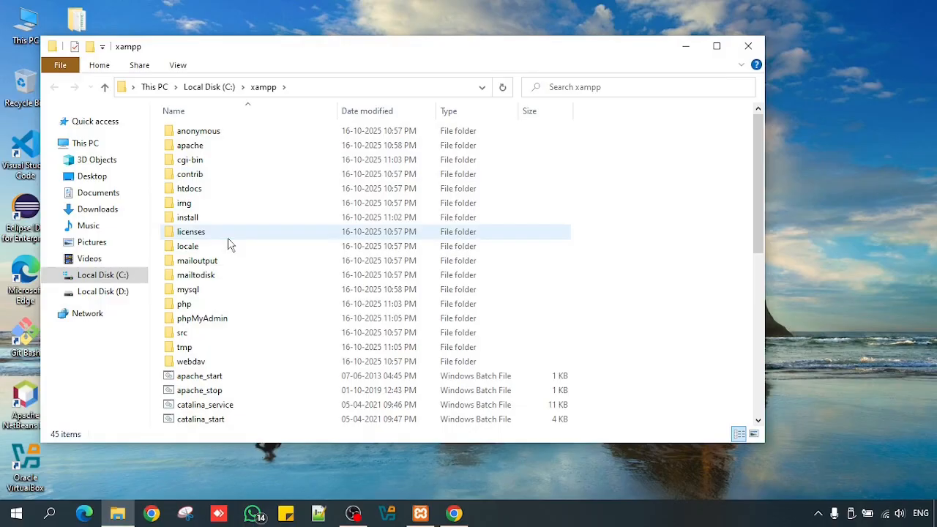
{"action": "left_click", "coordinate": [189, 194]}
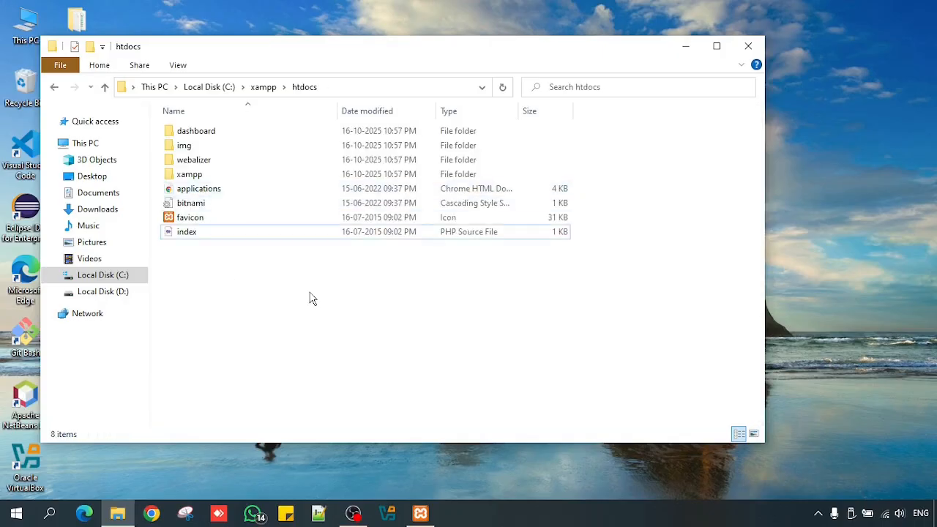
Step: Create a new text document in the htdocs folder, open it, and paste the copied PHP example code into it
{"action": "right_click", "coordinate": [200, 280]}
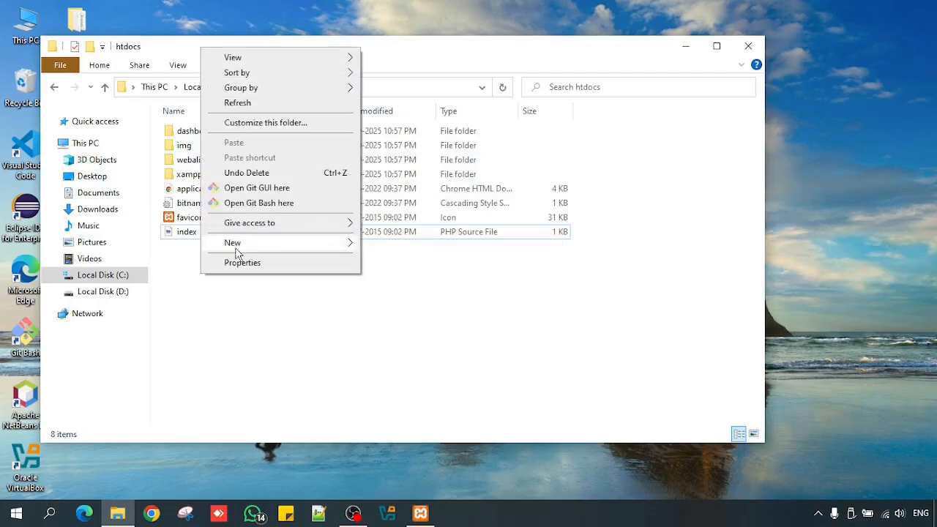
{"action": "mouse_move", "coordinate": [249, 246]}
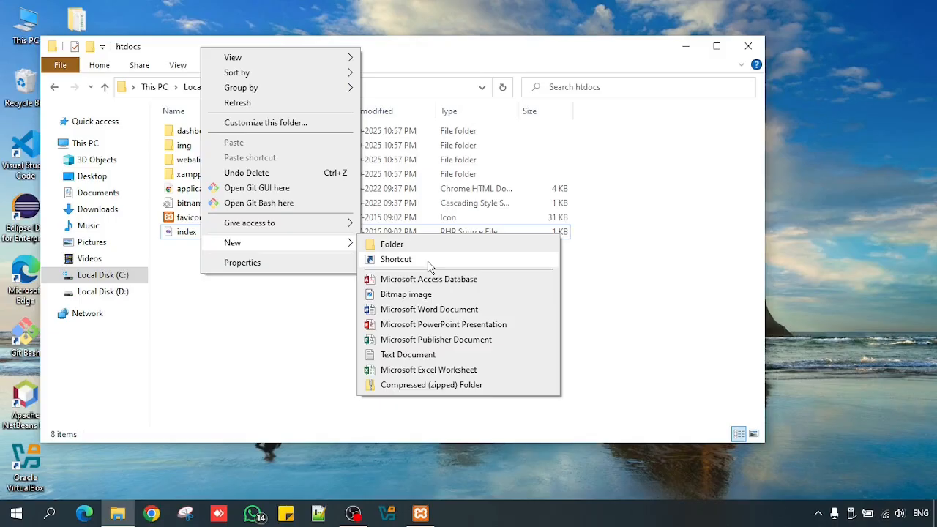
{"action": "left_click", "coordinate": [426, 355]}
{"action": "key", "text": "Return"}
{"action": "key", "text": "Return"}
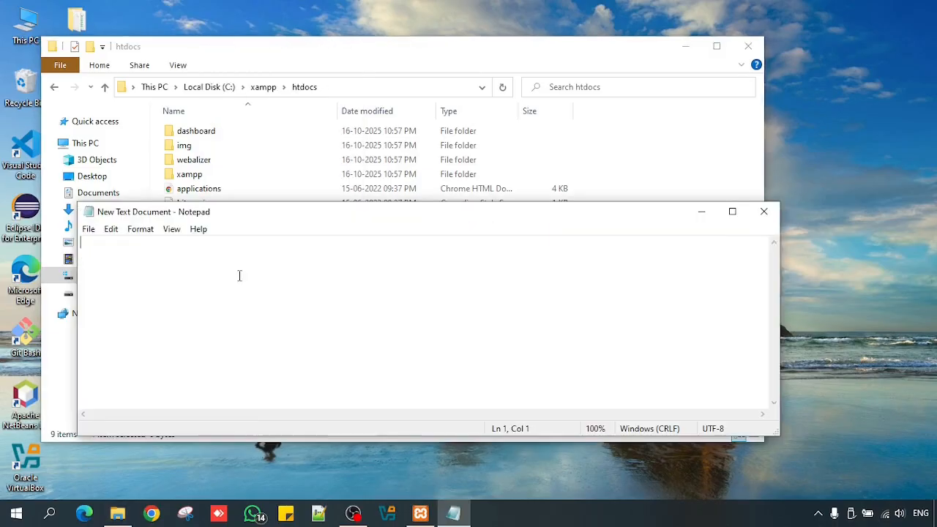
{"action": "right_click", "coordinate": [238, 276]}
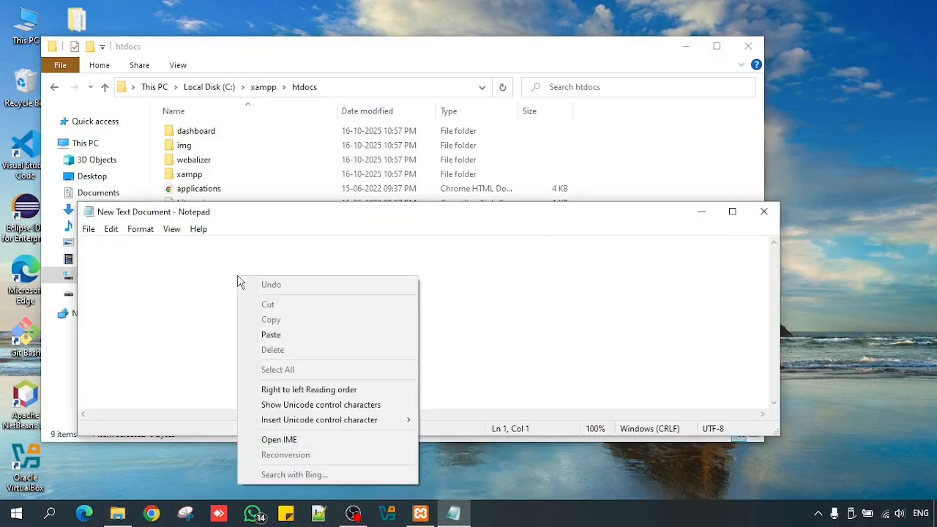
{"action": "left_click", "coordinate": [271, 335]}
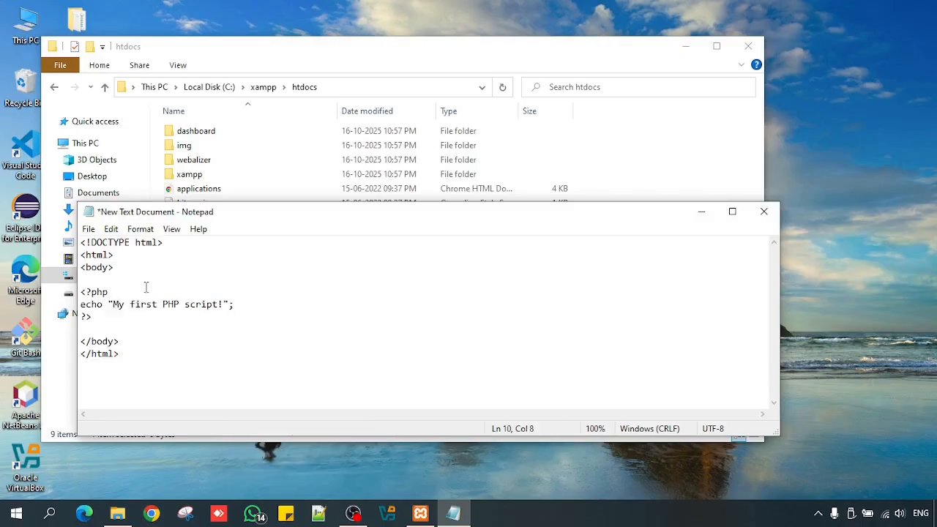
Step: Save the pasted code as a separate file named "hello.php" in htdocs and select the new file in the folder
{"action": "left_click", "coordinate": [88, 228]}
{"action": "left_click", "coordinate": [106, 289]}
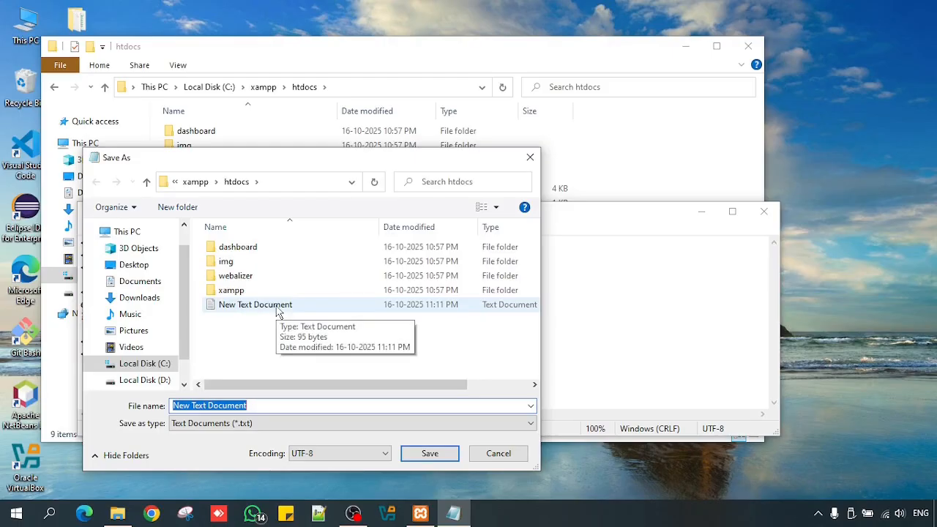
{"action": "type", "text": "\"\""}
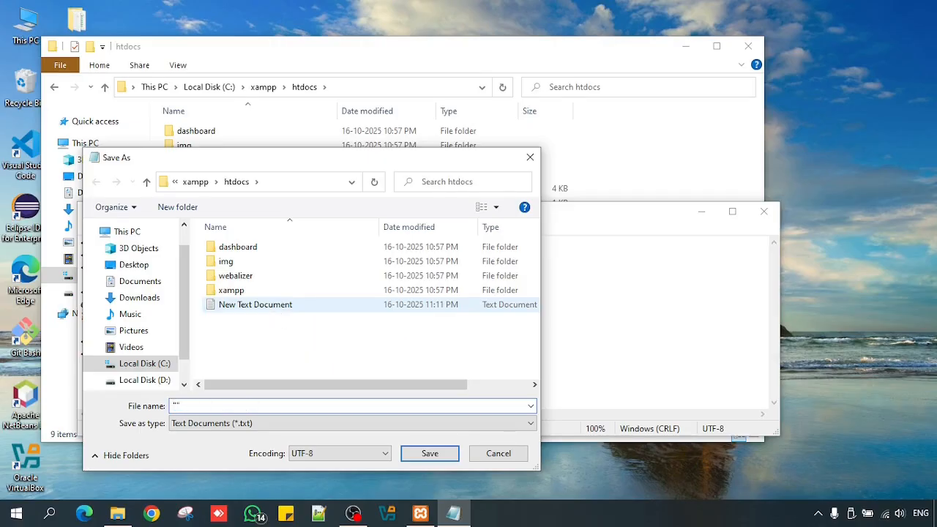
{"action": "type", "text": "hello.php"}
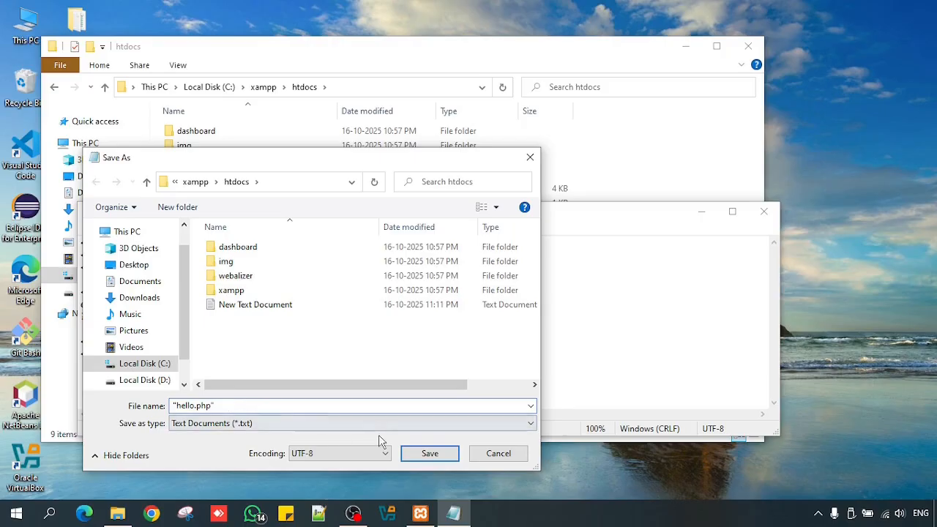
{"action": "left_click", "coordinate": [427, 454]}
{"action": "left_click", "coordinate": [210, 260]}
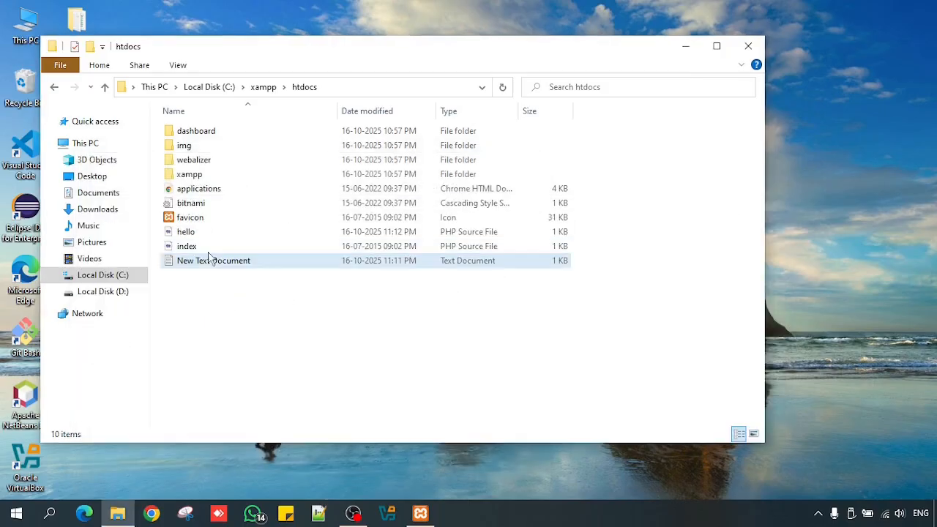
{"action": "left_click", "coordinate": [206, 235]}
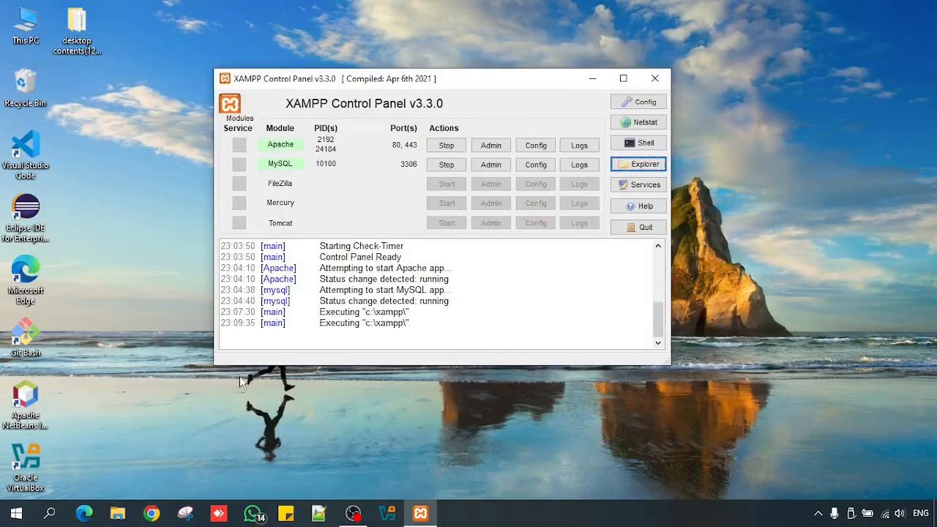
Step: Switch to Chrome, load localhost/hello.php, and check the script's output text
{"action": "left_click", "coordinate": [151, 513]}
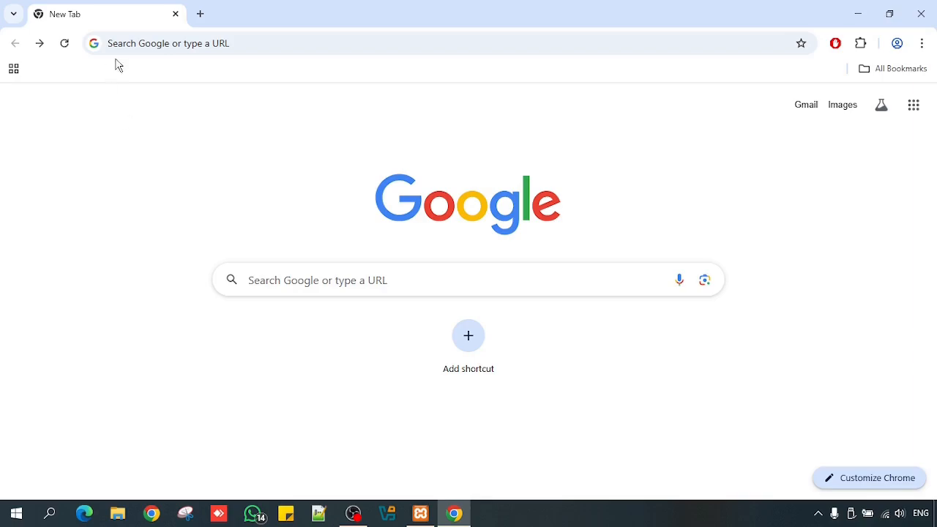
{"action": "left_click", "coordinate": [156, 43]}
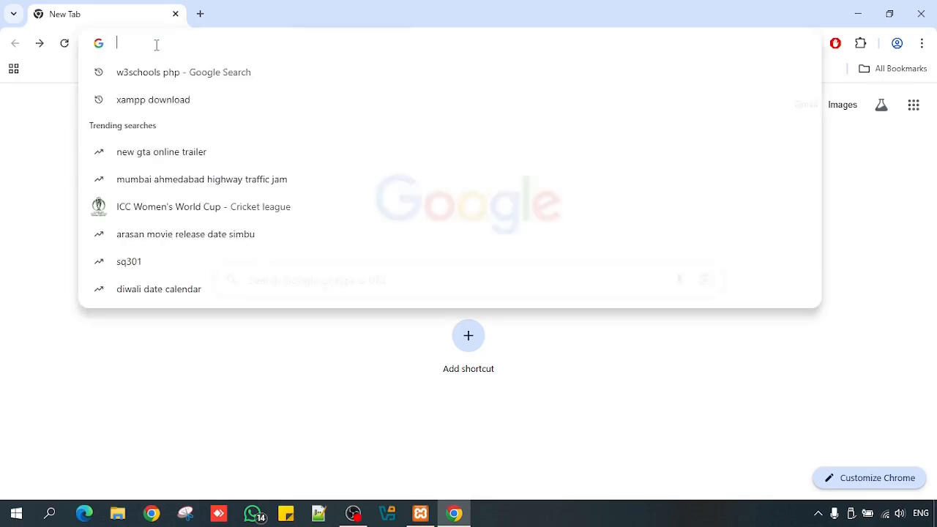
{"action": "type", "text": "localhost"}
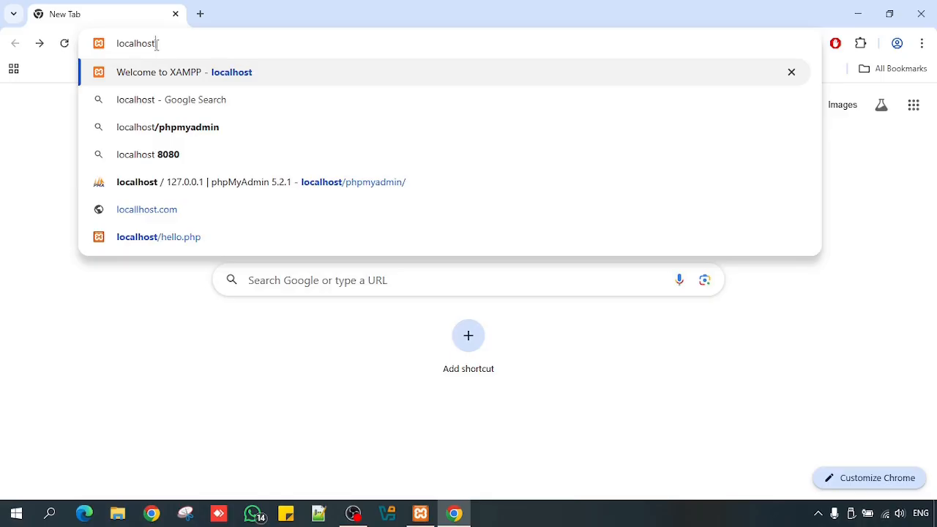
{"action": "type", "text": "/"}
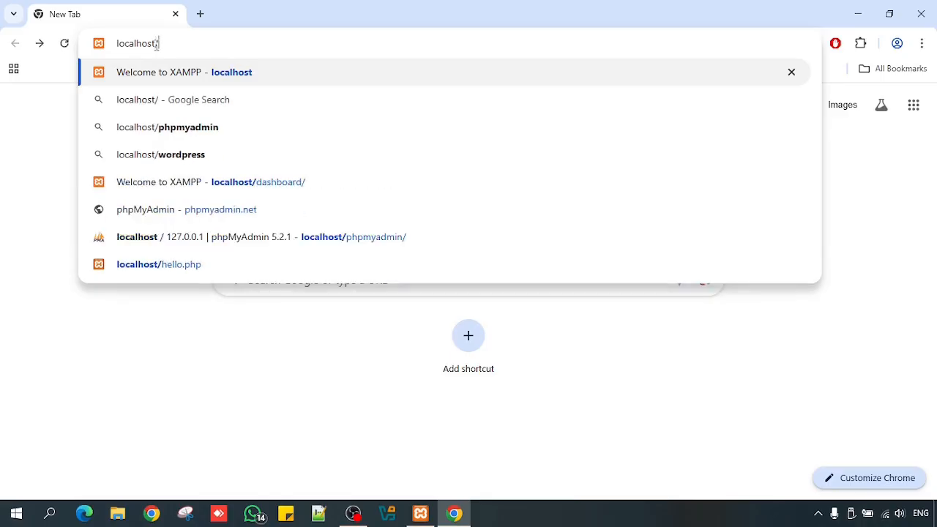
{"action": "type", "text": "hello."}
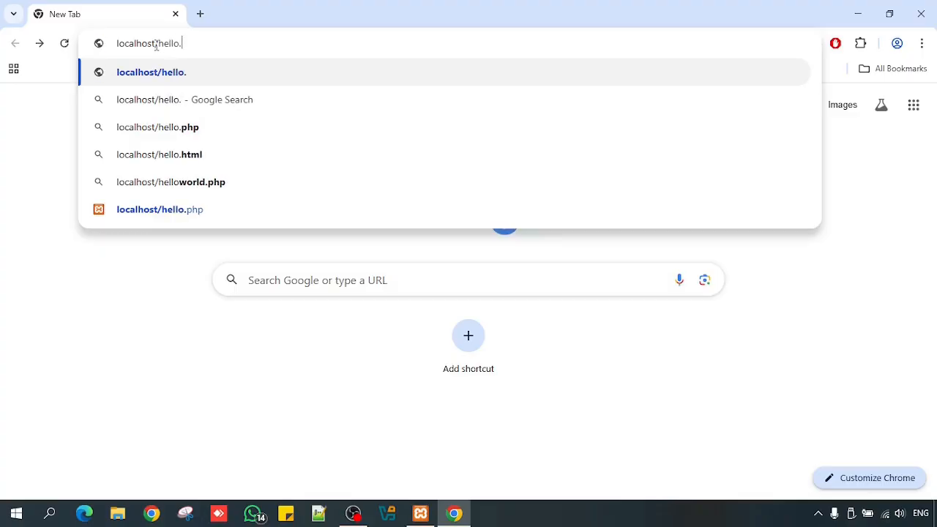
{"action": "type", "text": "php"}
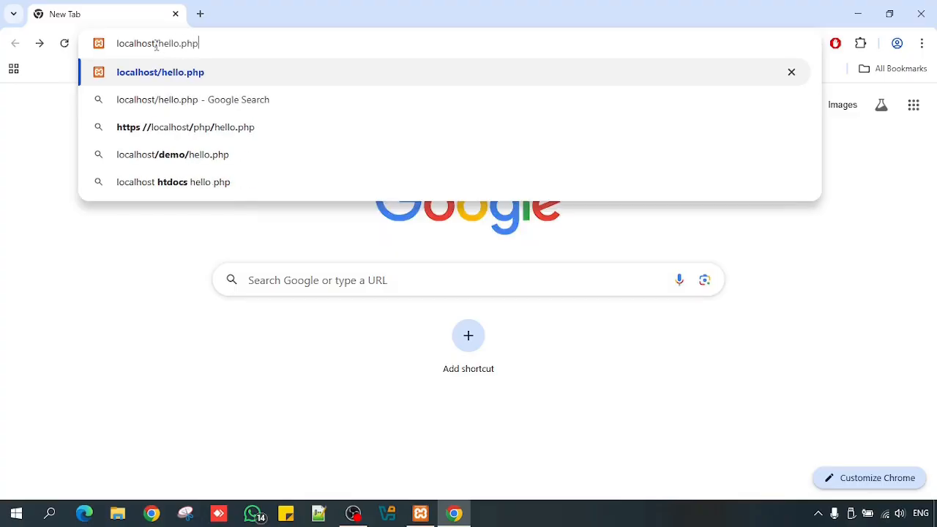
{"action": "key", "text": "Return"}
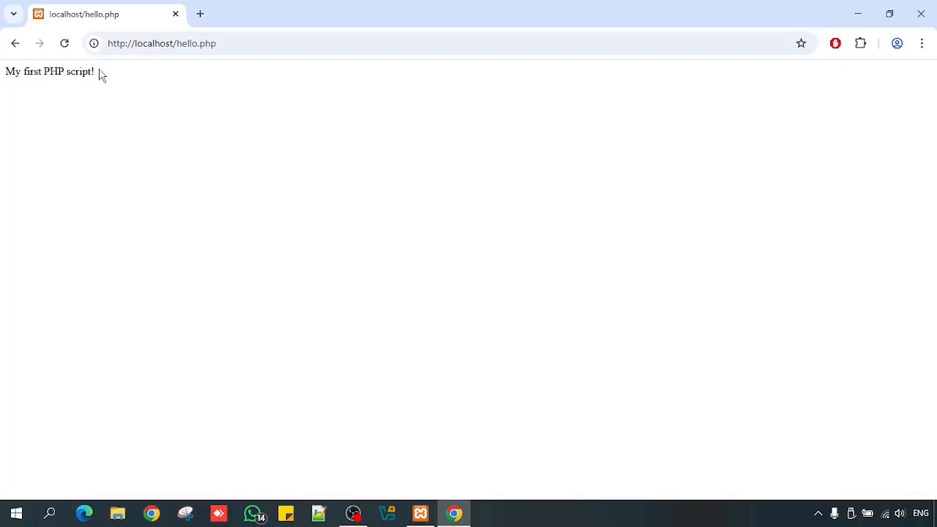
{"action": "left_click_drag", "start_coordinate": [99, 73], "coordinate": [4, 76]}
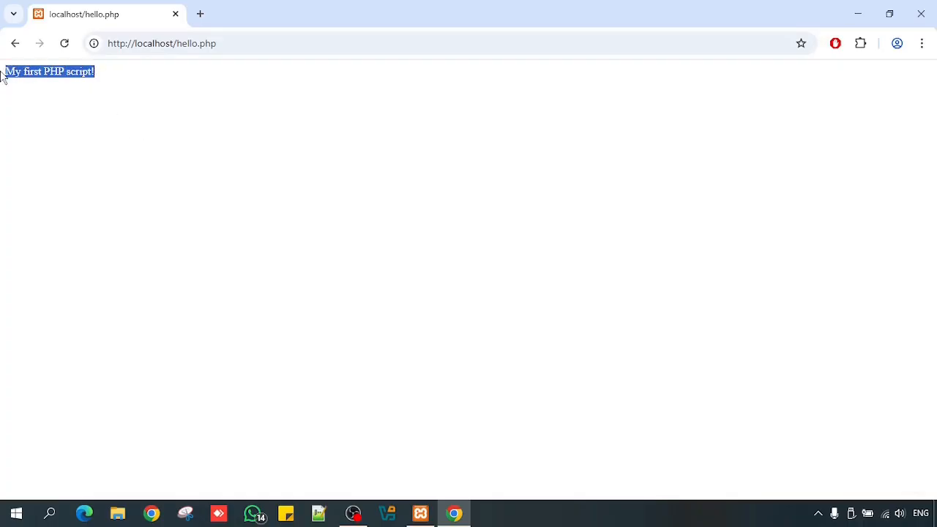
{"action": "left_click", "coordinate": [128, 123]}
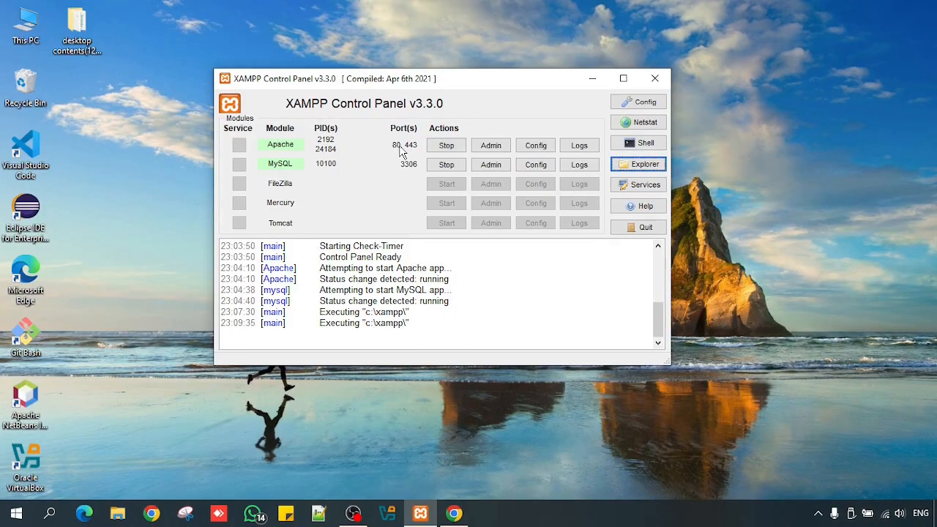
Step: Stop Apache in the XAMPP Control Panel and open its httpd.conf configuration file in a maximized window
{"action": "left_click", "coordinate": [443, 147]}
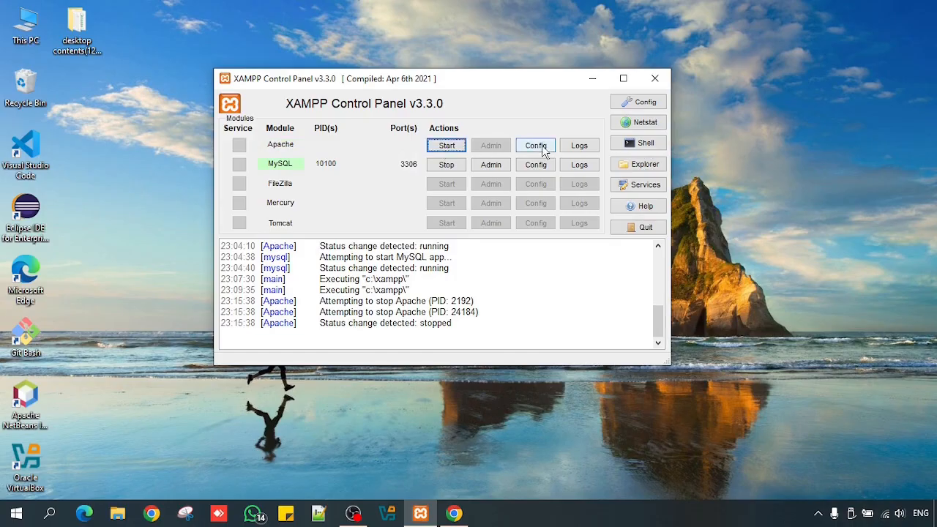
{"action": "left_click", "coordinate": [535, 146]}
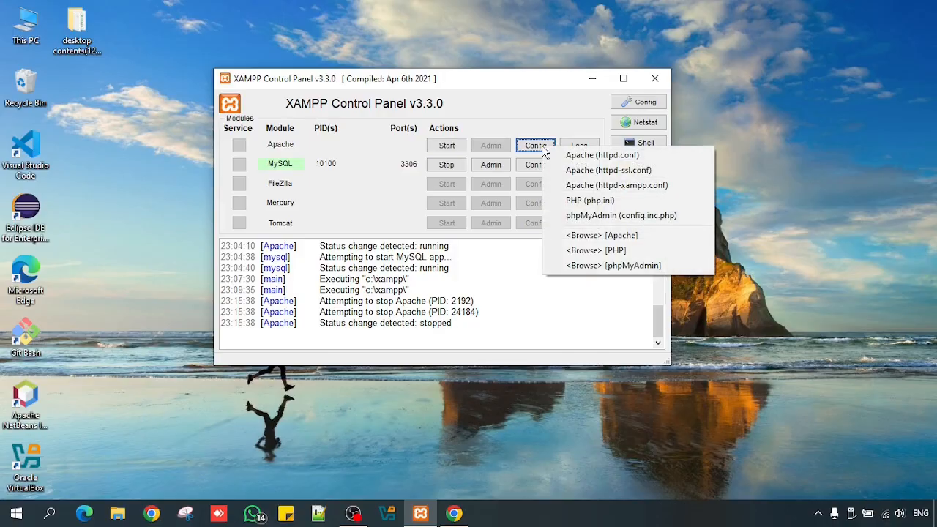
{"action": "left_click", "coordinate": [605, 160]}
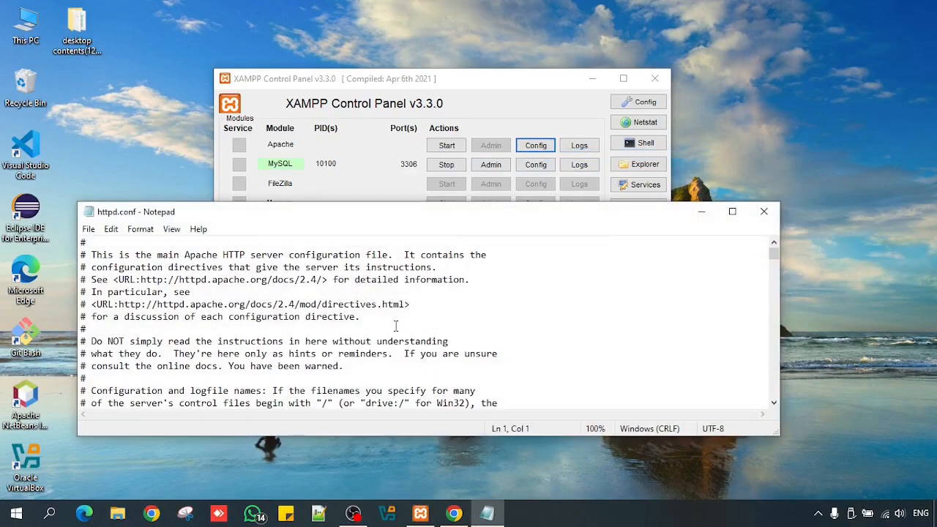
{"action": "double_click", "coordinate": [466, 214]}
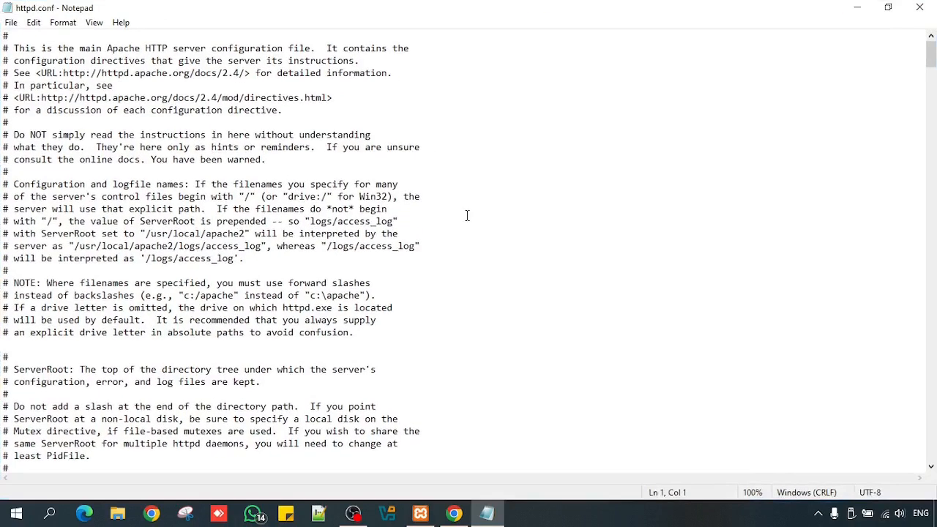
Step: Change the active Listen directive in httpd.conf to port 85, save the file, and close it
{"action": "scroll", "coordinate": [306, 257], "scroll_direction": "down", "scroll_amount": 7}
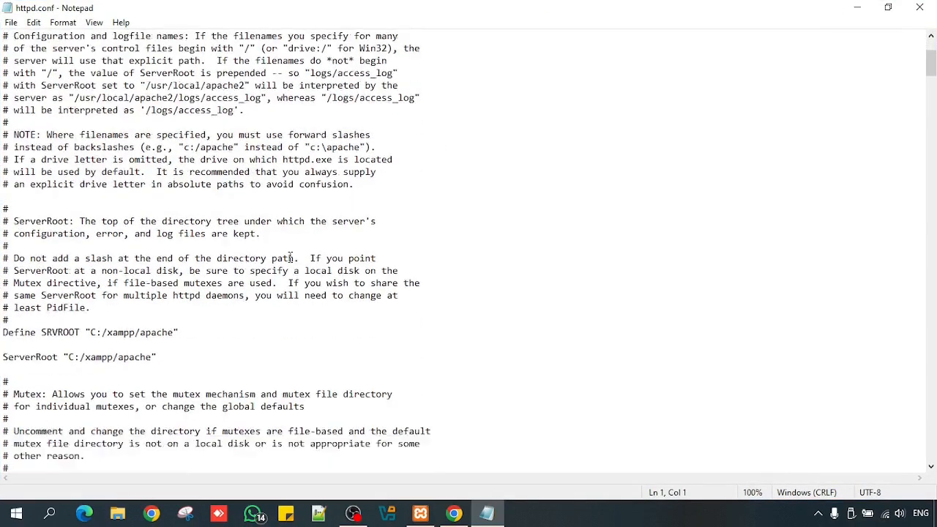
{"action": "scroll", "coordinate": [290, 257], "scroll_direction": "down", "scroll_amount": 5}
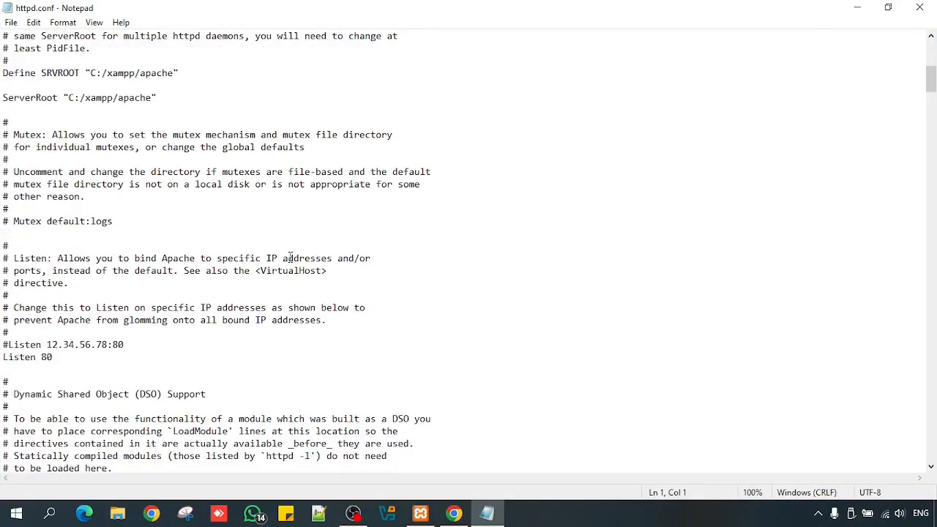
{"action": "left_click", "coordinate": [55, 320]}
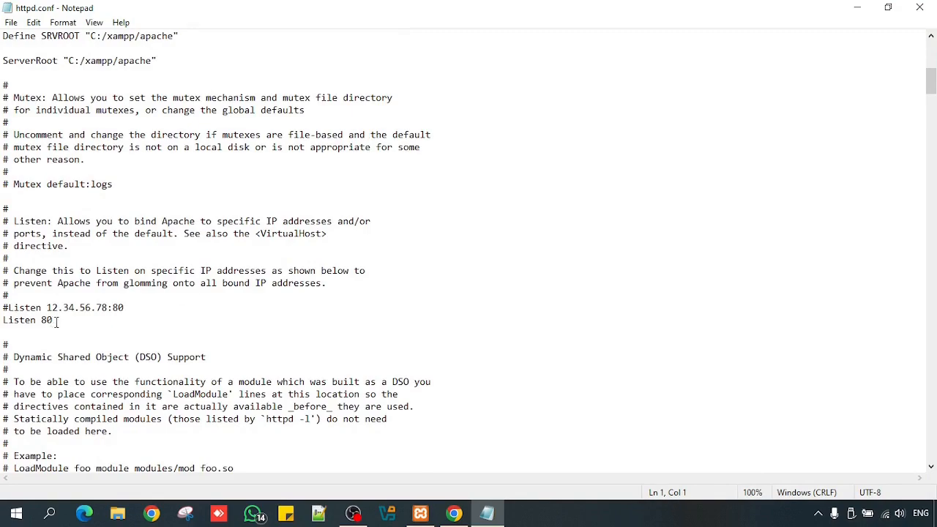
{"action": "left_click_drag", "start_coordinate": [55, 323], "coordinate": [3, 320]}
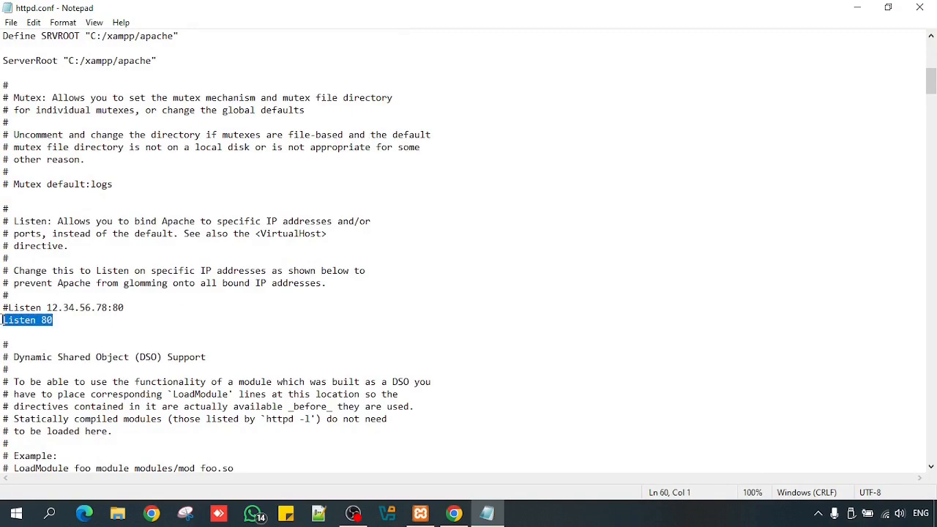
{"action": "left_click", "coordinate": [128, 322]}
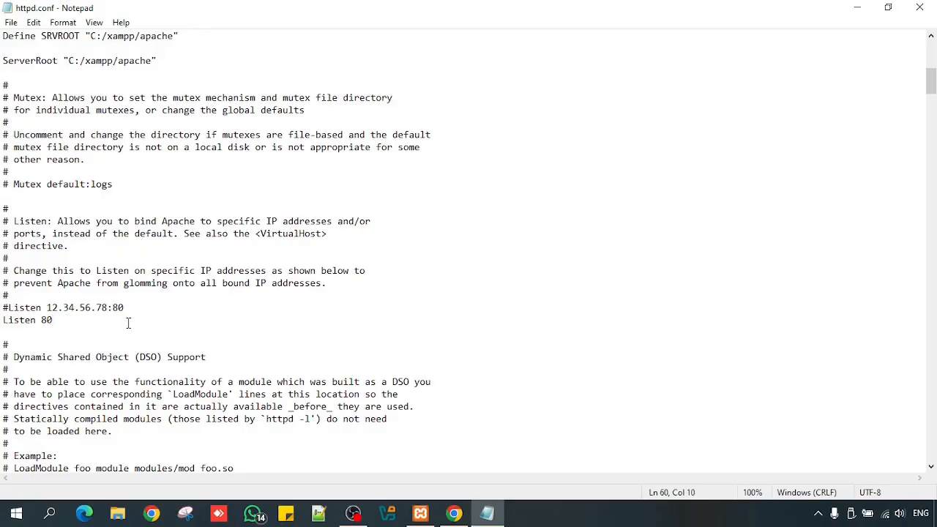
{"action": "key", "text": "BackSpace"}
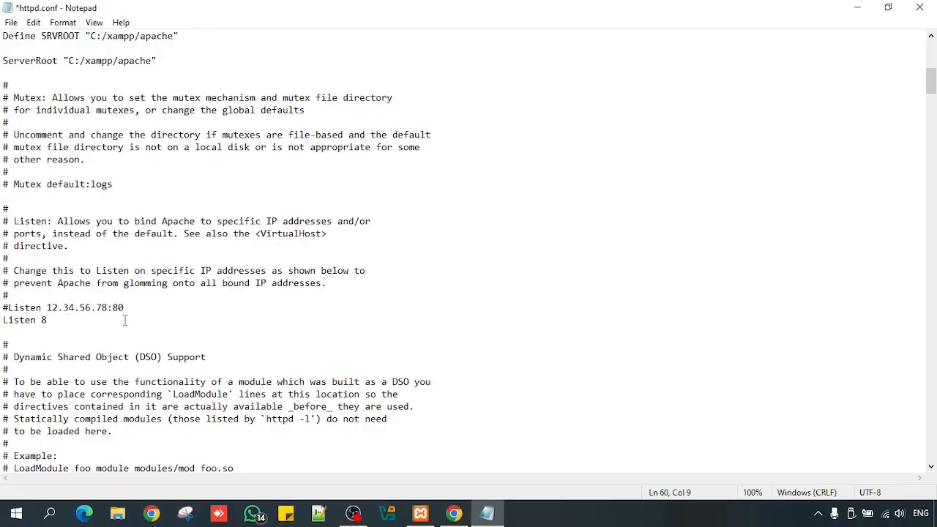
{"action": "type", "text": "5"}
{"action": "key", "text": "ctrl+s"}
{"action": "key", "text": "alt+F4"}
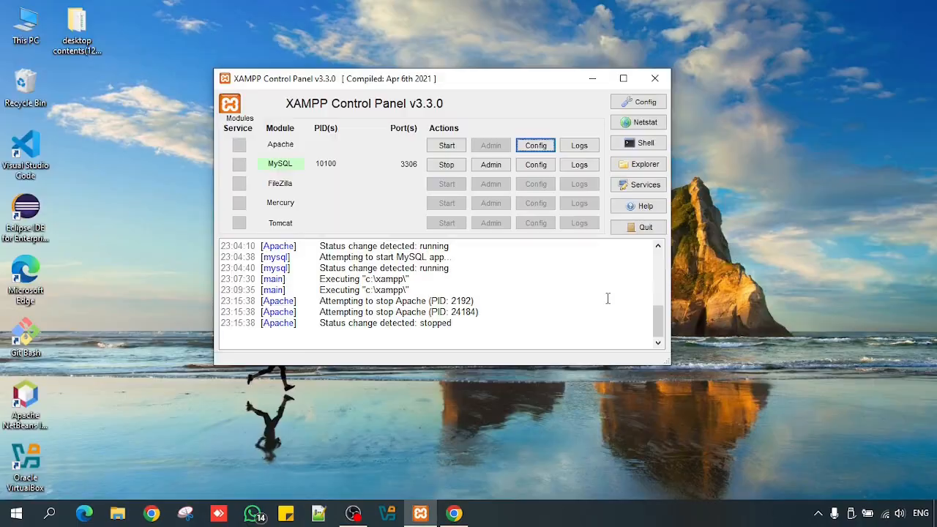
Step: Start Apache again, switch to Chrome, and try to load localhost/hello.php without a port number
{"action": "left_click", "coordinate": [448, 147]}
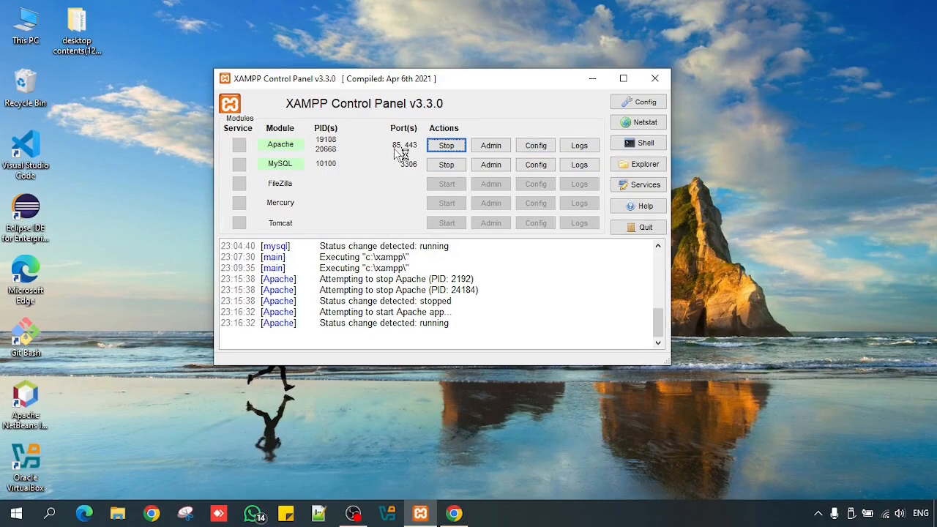
{"action": "left_click", "coordinate": [454, 514]}
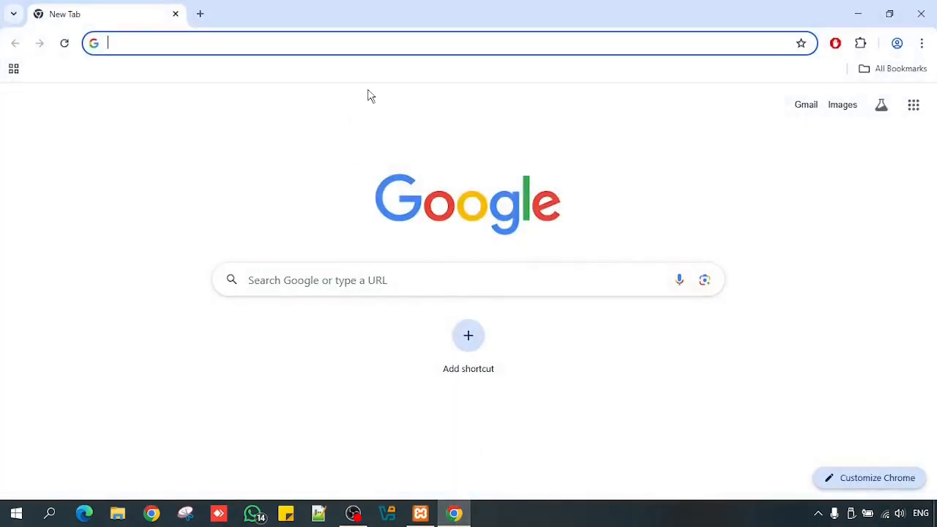
{"action": "type", "text": "localho"}
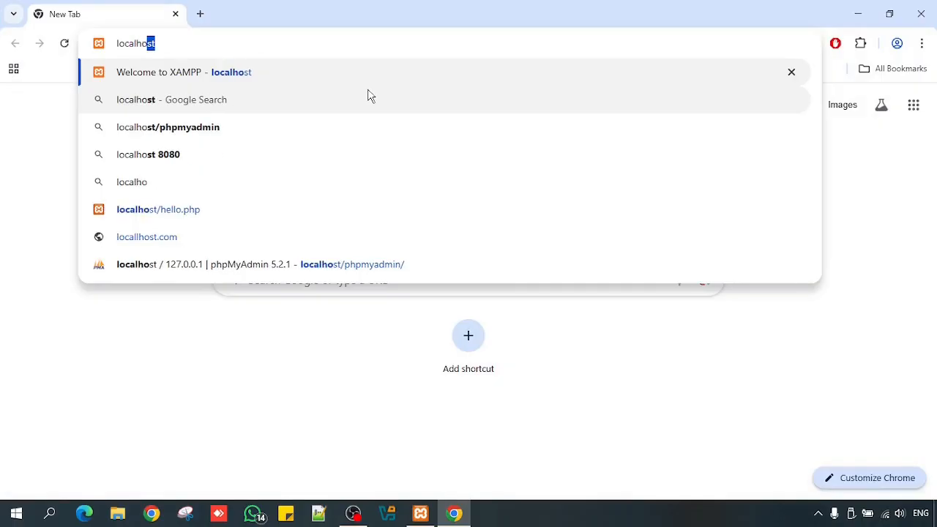
{"action": "type", "text": "st"}
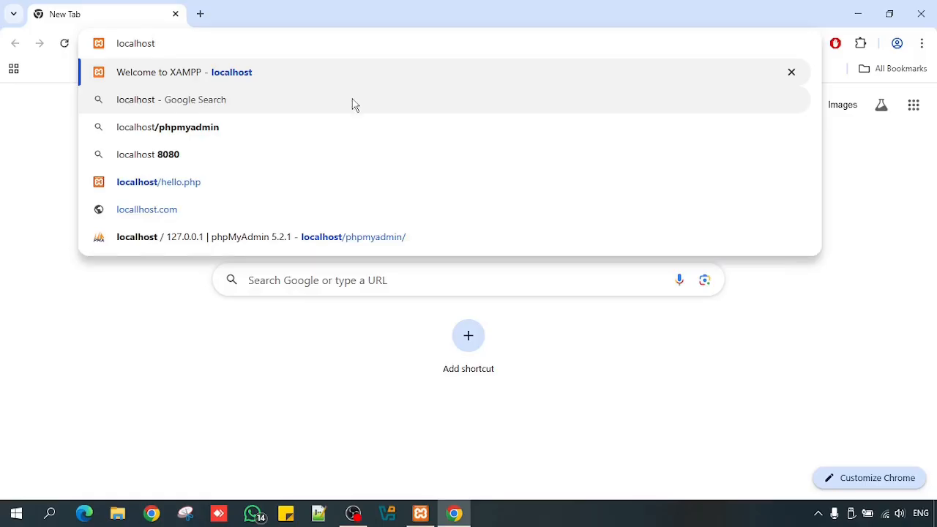
{"action": "left_click", "coordinate": [209, 187]}
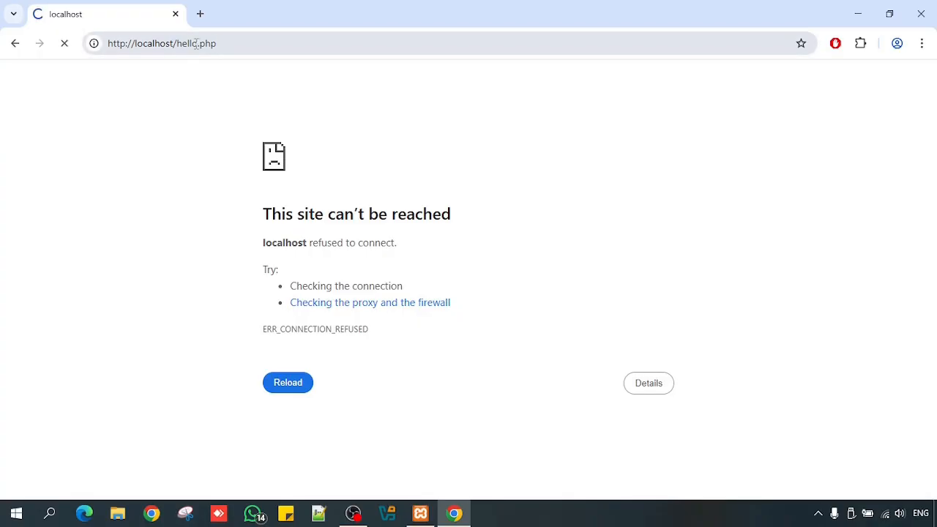
Step: Add port 85 after localhost in the page address, load localhost:85/hello.php, and check the script's output text
{"action": "left_click", "coordinate": [173, 43]}
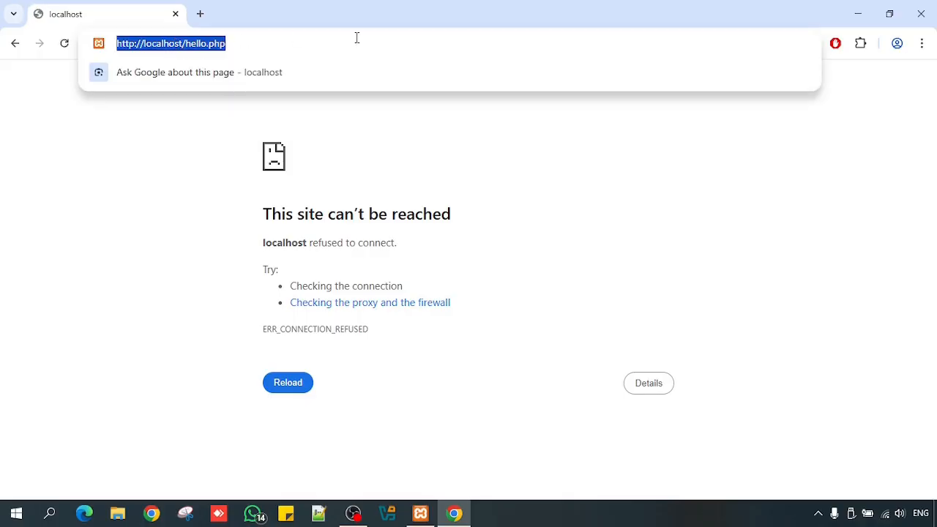
{"action": "key", "text": "Left"}
{"action": "key", "text": "Right"}
{"action": "key", "text": "Right"}
{"action": "key", "text": "Right"}
{"action": "key", "text": "Right"}
{"action": "key", "text": "Right"}
{"action": "key", "text": "Right"}
{"action": "key", "text": "Right"}
{"action": "key", "text": "Right"}
{"action": "key", "text": "Right"}
{"action": "key", "text": "Right"}
{"action": "key", "text": "Right"}
{"action": "key", "text": "Right"}
{"action": "key", "text": "Right"}
{"action": "key", "text": "Right"}
{"action": "key", "text": "Right"}
{"action": "key", "text": "Right"}
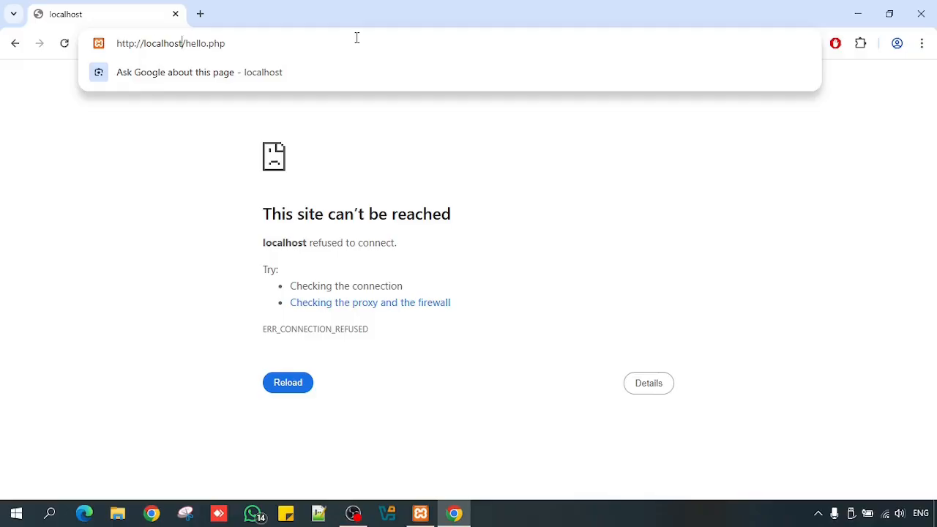
{"action": "type", "text": ":"}
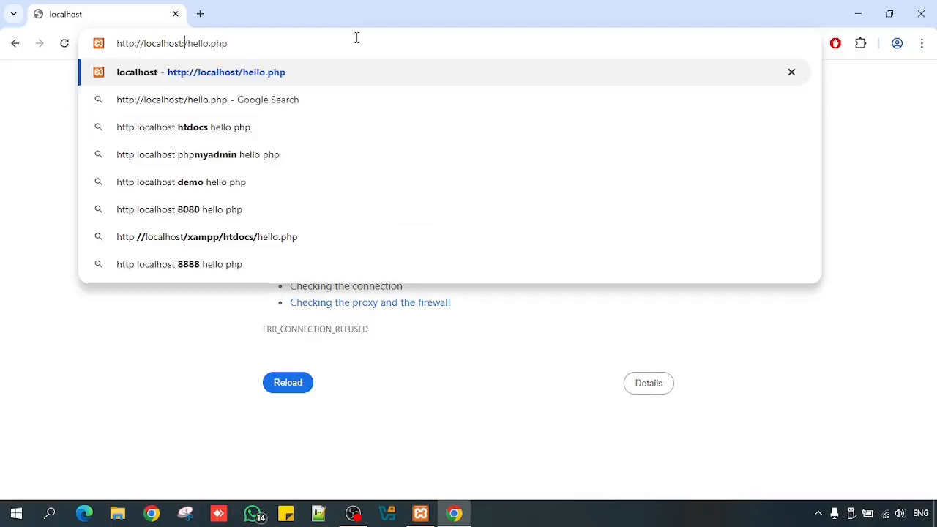
{"action": "type", "text": "85"}
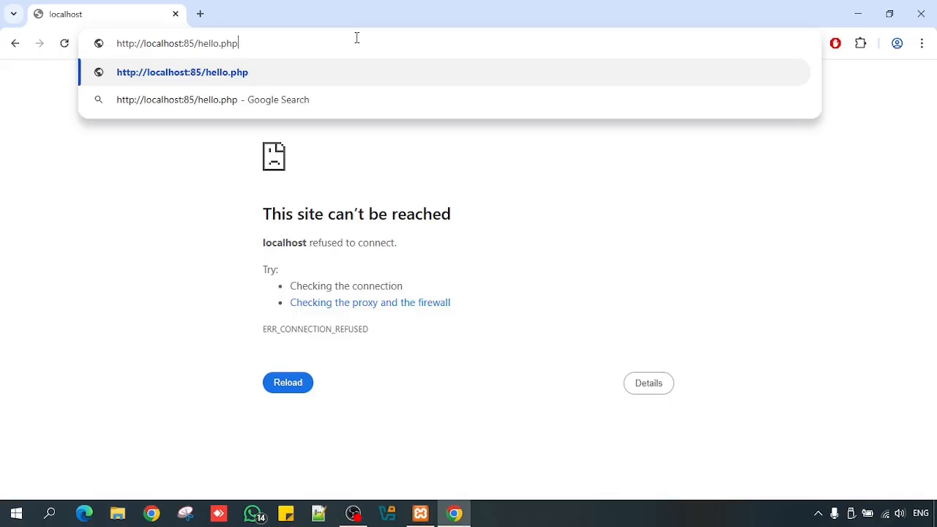
{"action": "key", "text": "Return"}
{"action": "left_click_drag", "start_coordinate": [5, 71], "coordinate": [119, 78]}
{"action": "left_click", "coordinate": [120, 78]}
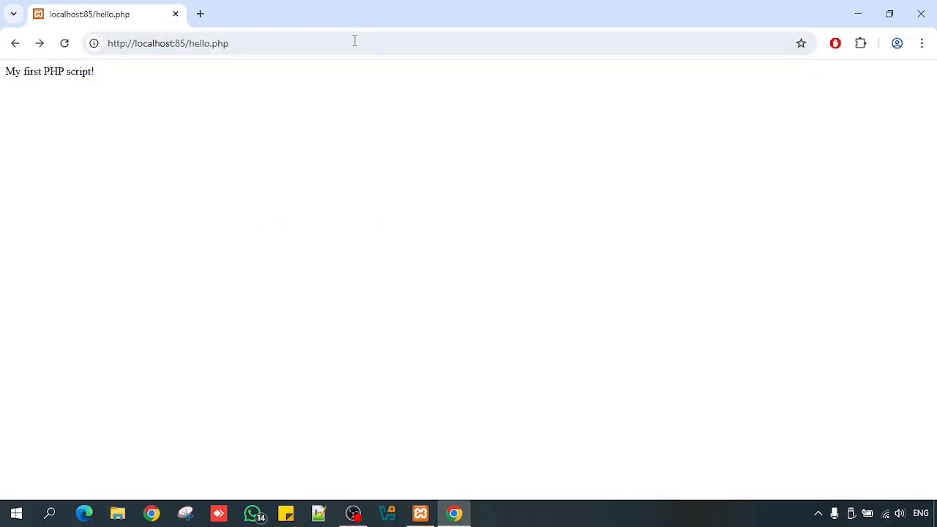
Step: Try to load the localhost start page without a port number
{"action": "left_click", "coordinate": [301, 47]}
{"action": "type", "text": "l"}
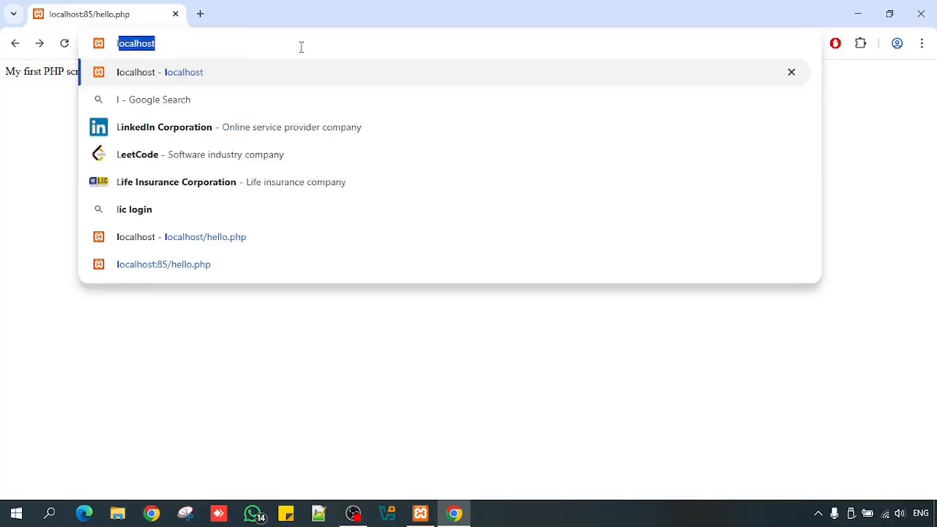
{"action": "type", "text": "ocalhost"}
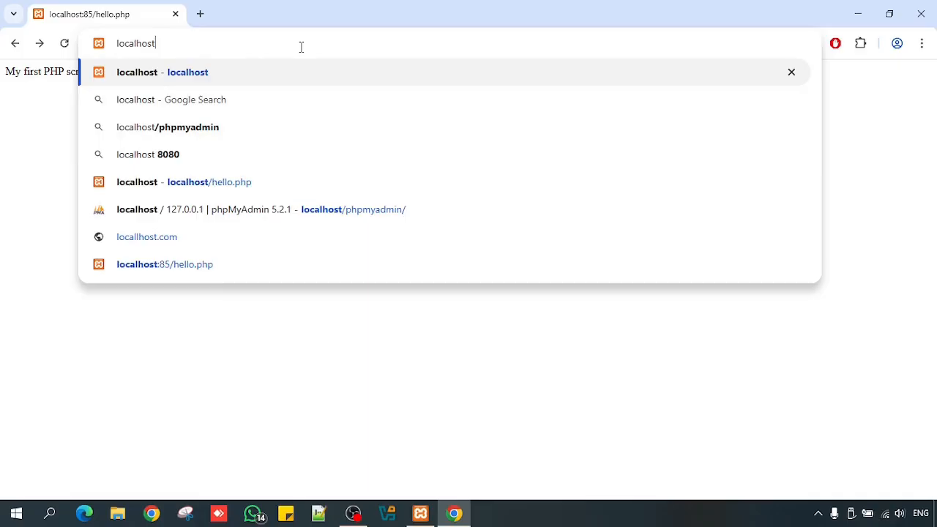
{"action": "key", "text": "Return"}
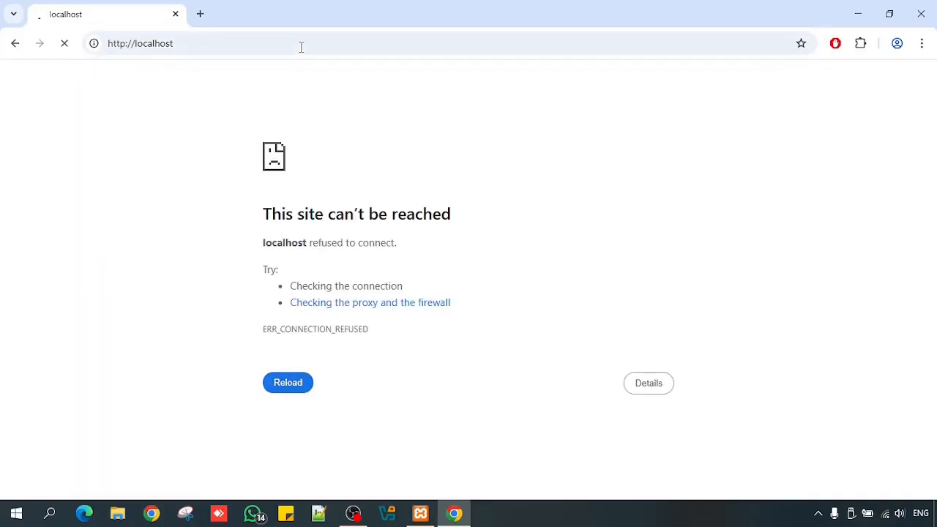
{"action": "left_click", "coordinate": [292, 44]}
{"action": "left_click", "coordinate": [292, 44]}
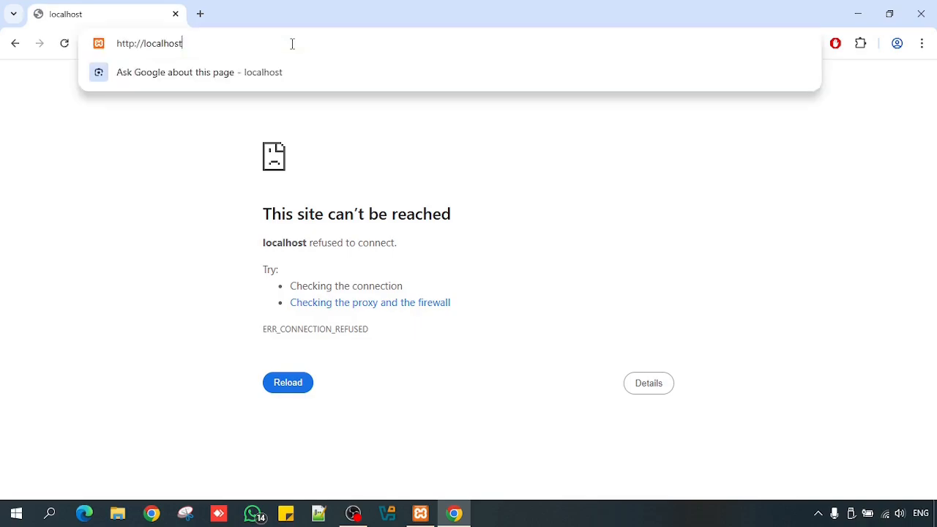
{"action": "type", "text": ":"}
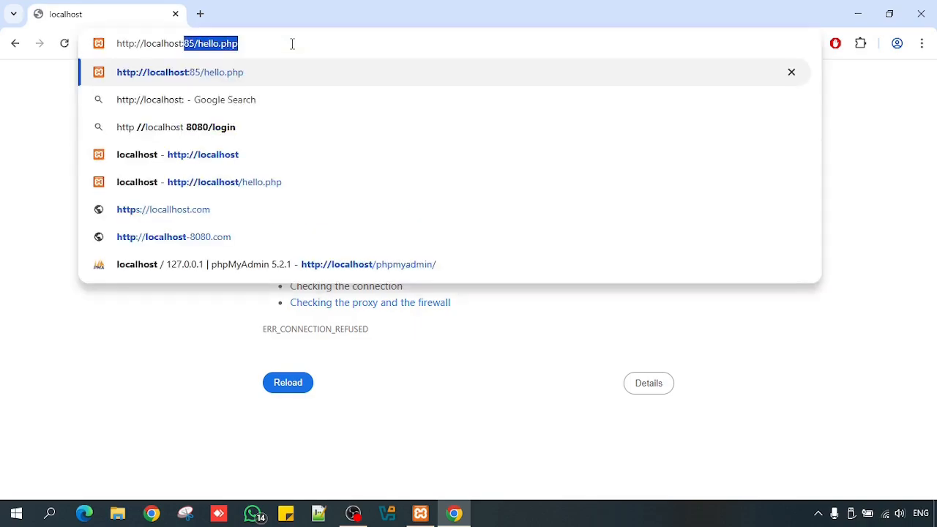
{"action": "type", "text": "85"}
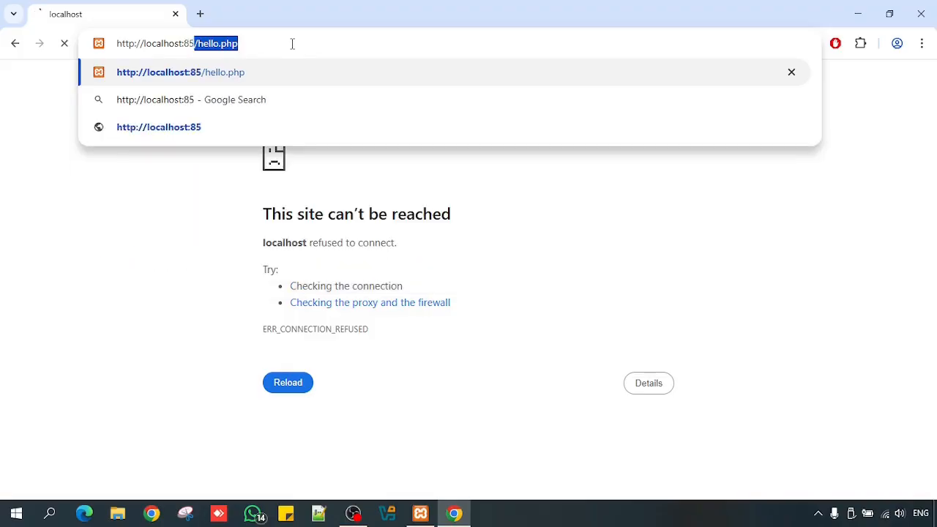
{"action": "key", "text": "BackSpace"}
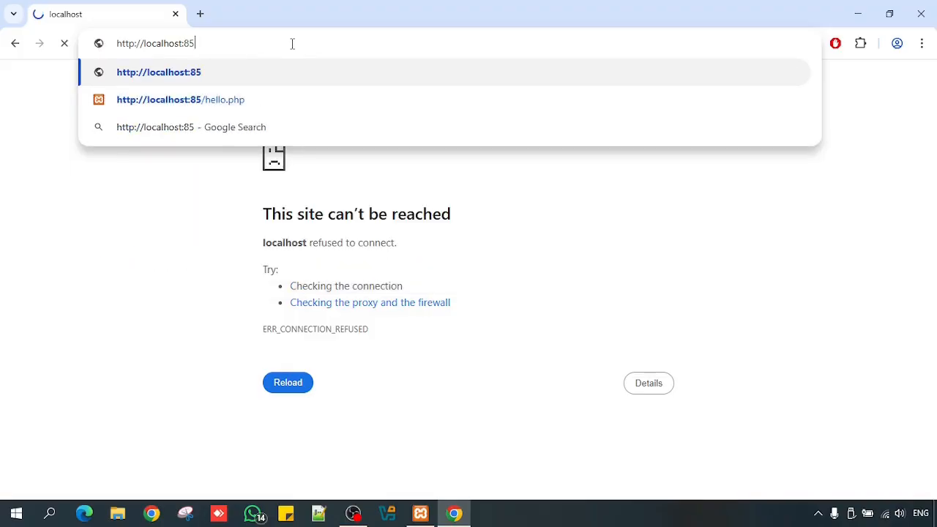
{"action": "key", "text": "Return"}
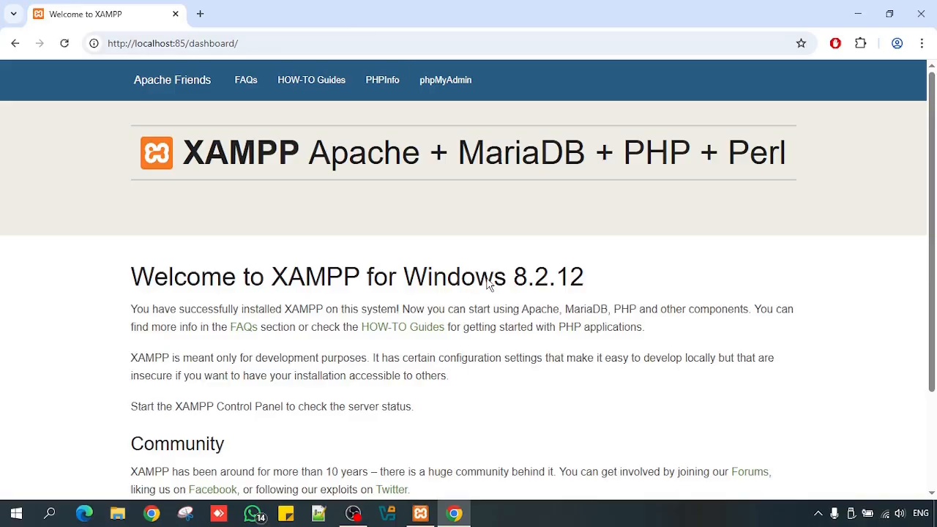
{"action": "left_click", "coordinate": [447, 82]}
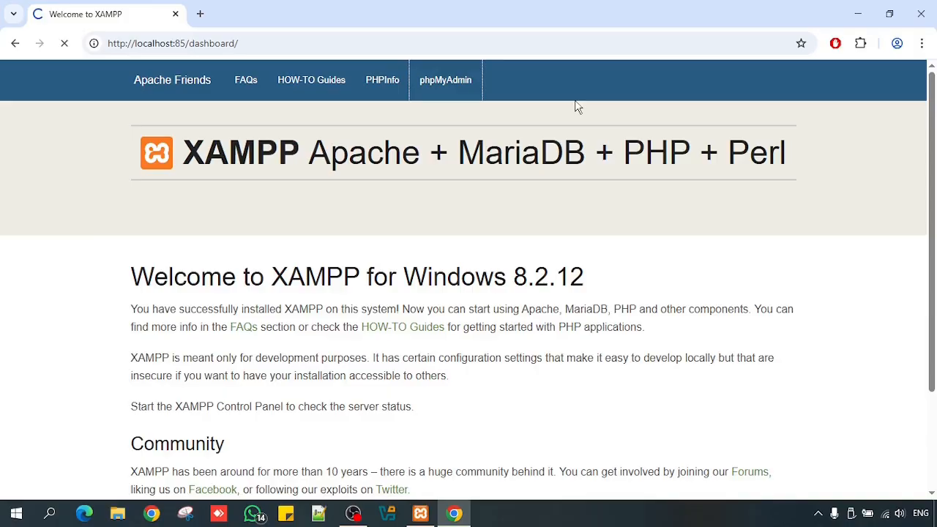